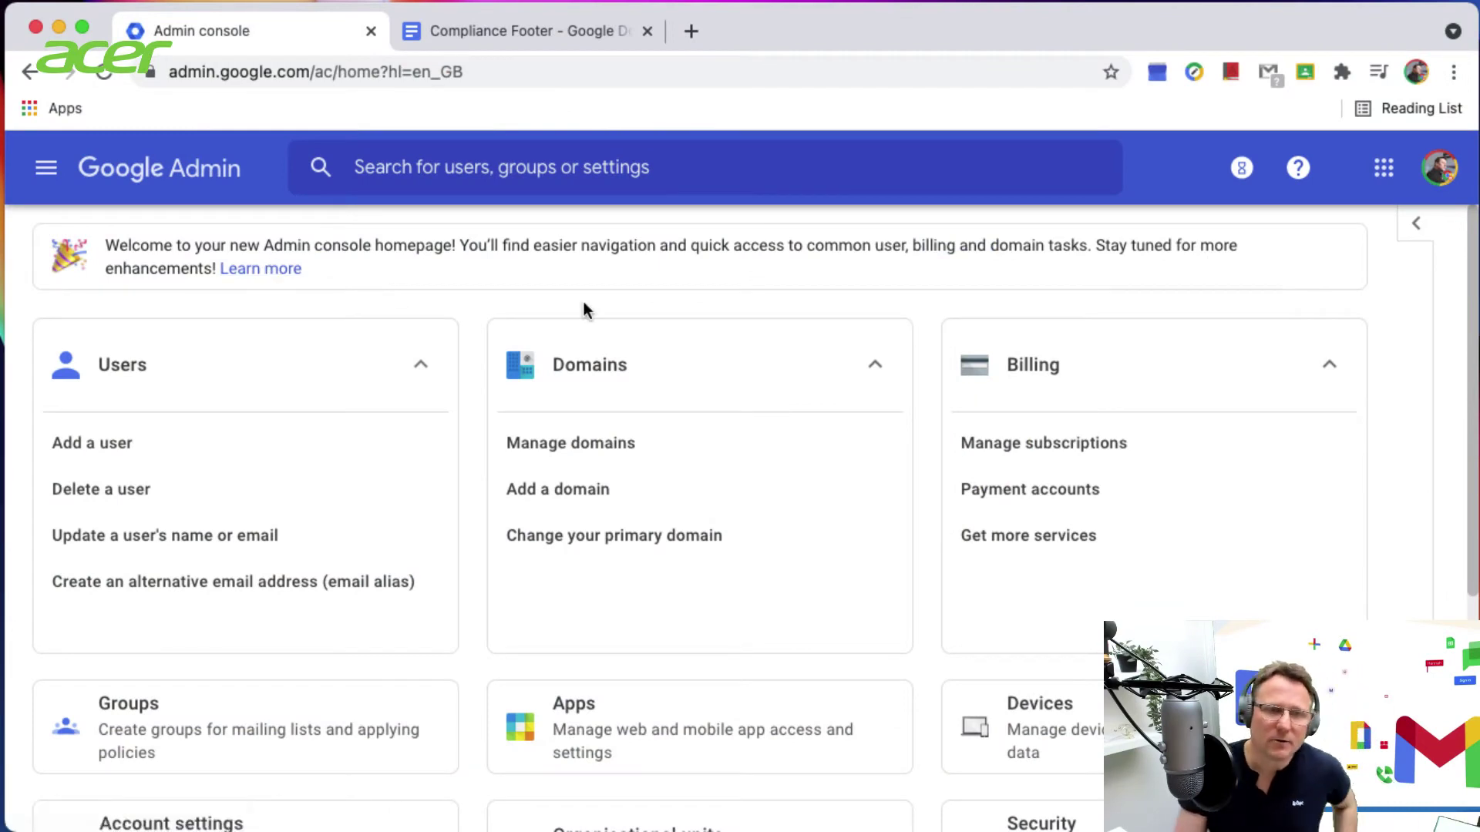
Step: Navigate through Apps and Google Workspace to the Gmail service settings
click(650, 736)
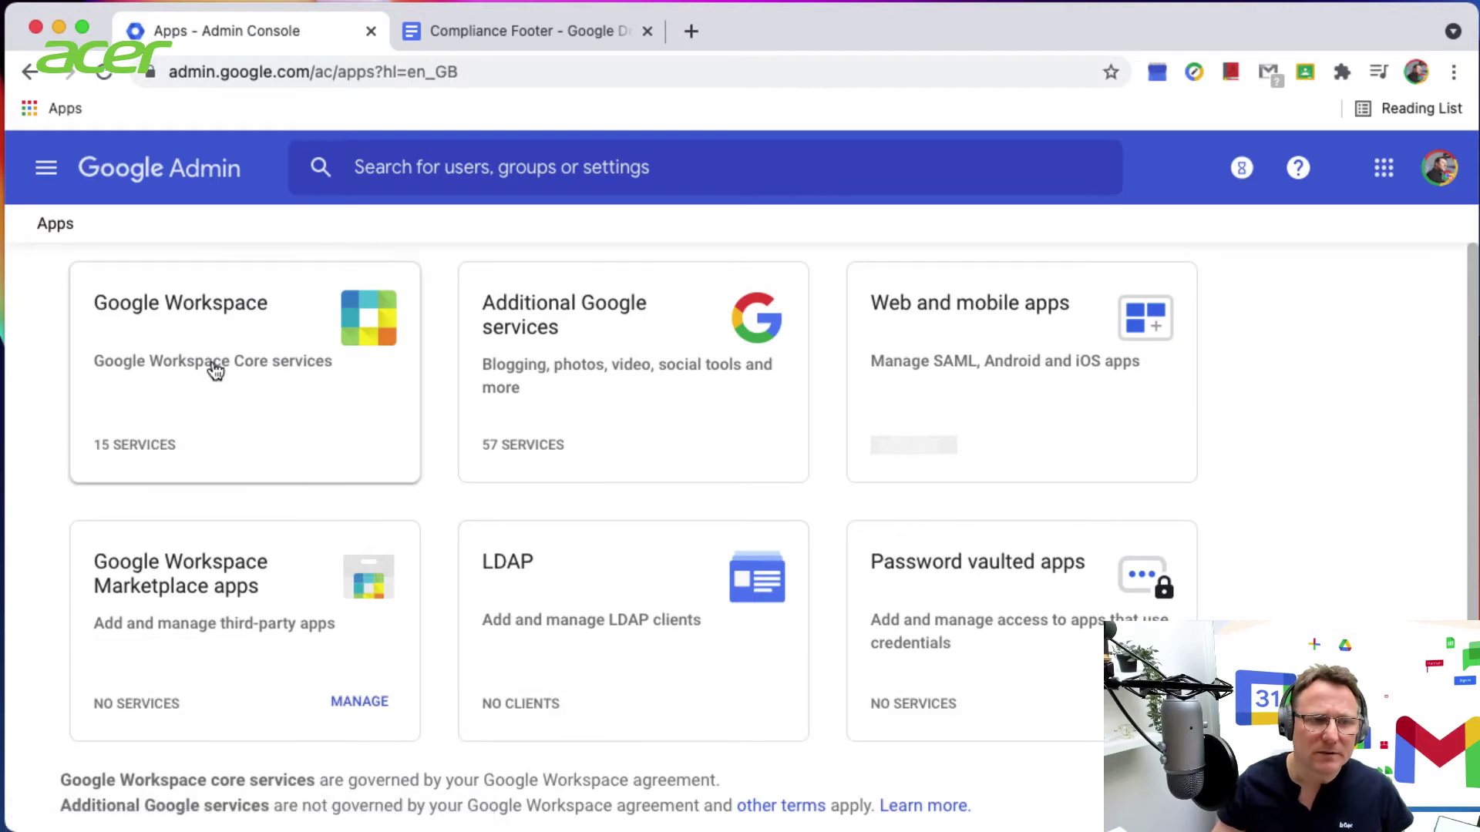
click(214, 364)
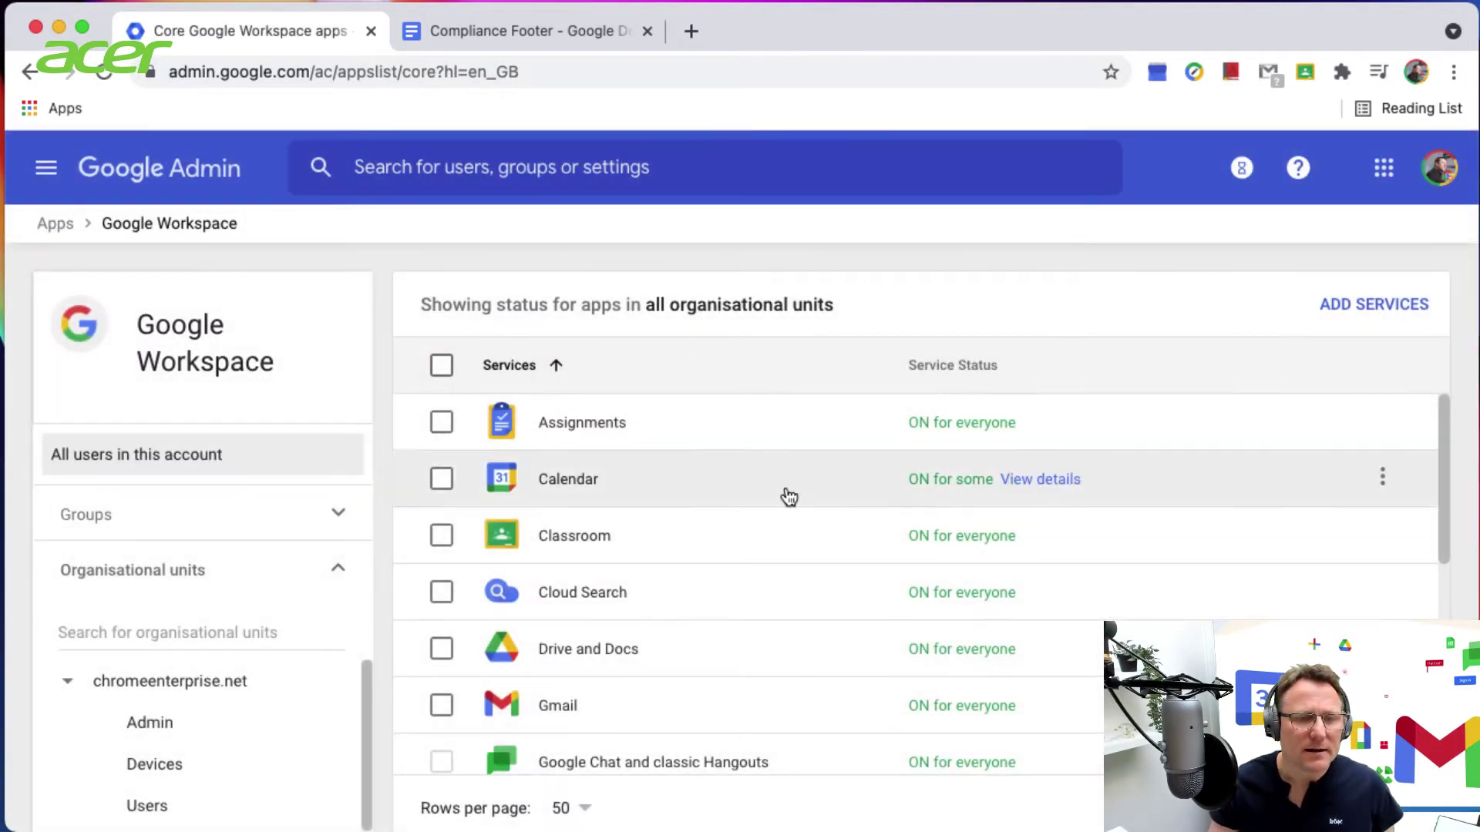
scroll(683, 625, down, 1)
click(611, 682)
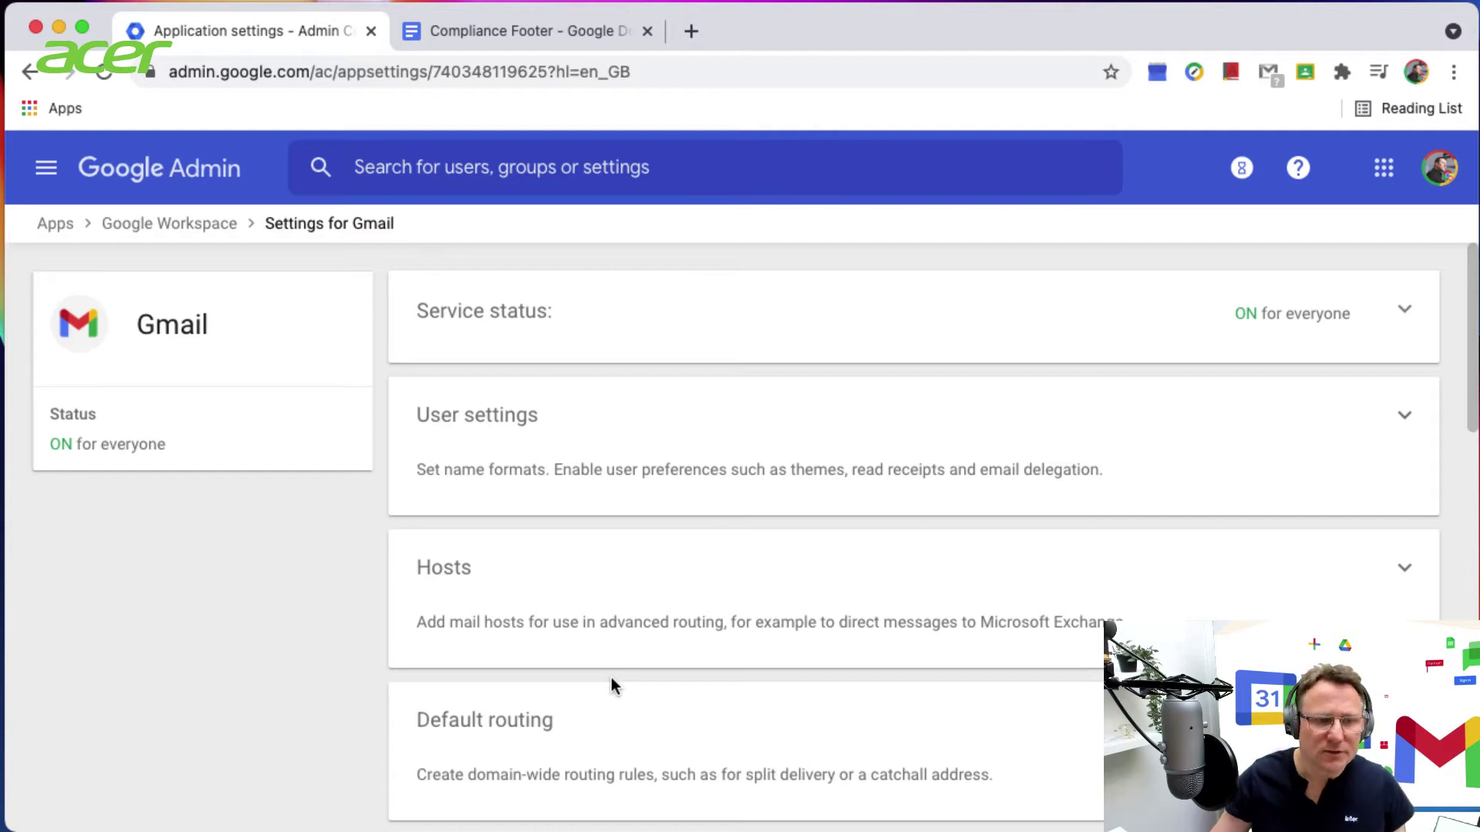
scroll(961, 475, down, 1)
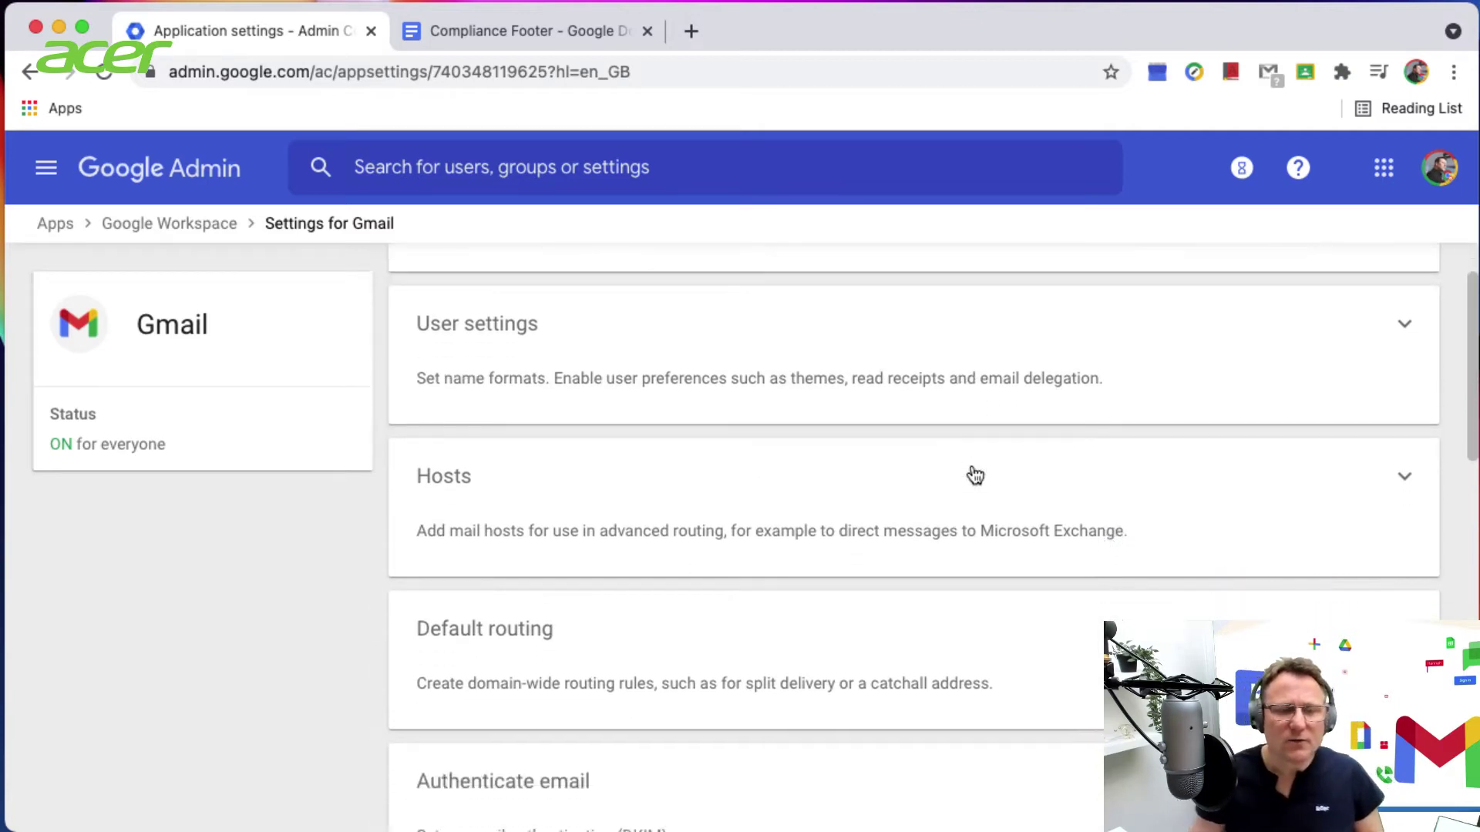
scroll(975, 473, down, 2)
scroll(974, 473, down, 1)
scroll(922, 466, down, 1)
scroll(921, 466, down, 1)
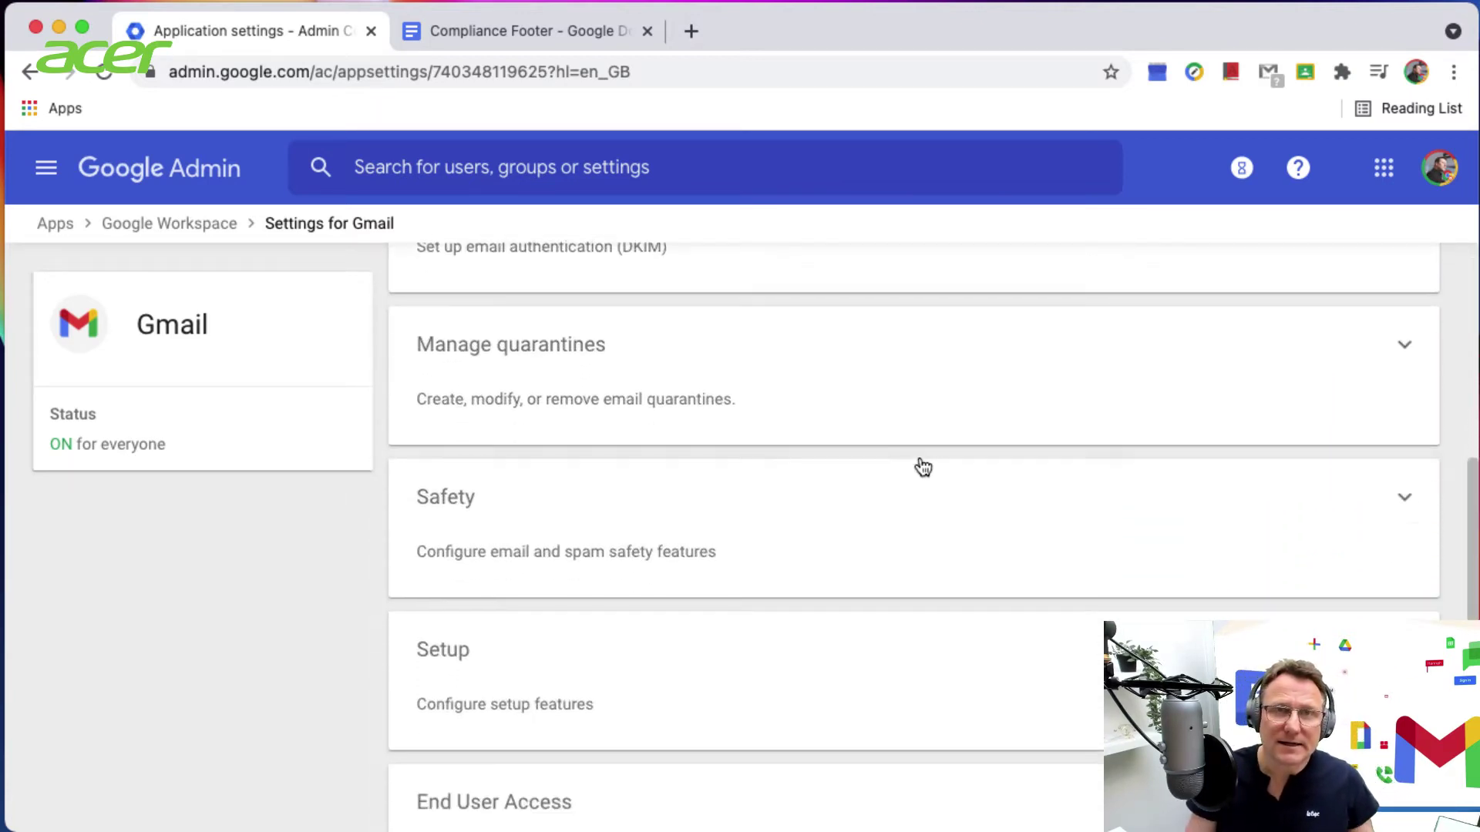
scroll(922, 467, down, 1)
scroll(922, 466, down, 1)
scroll(921, 466, down, 2)
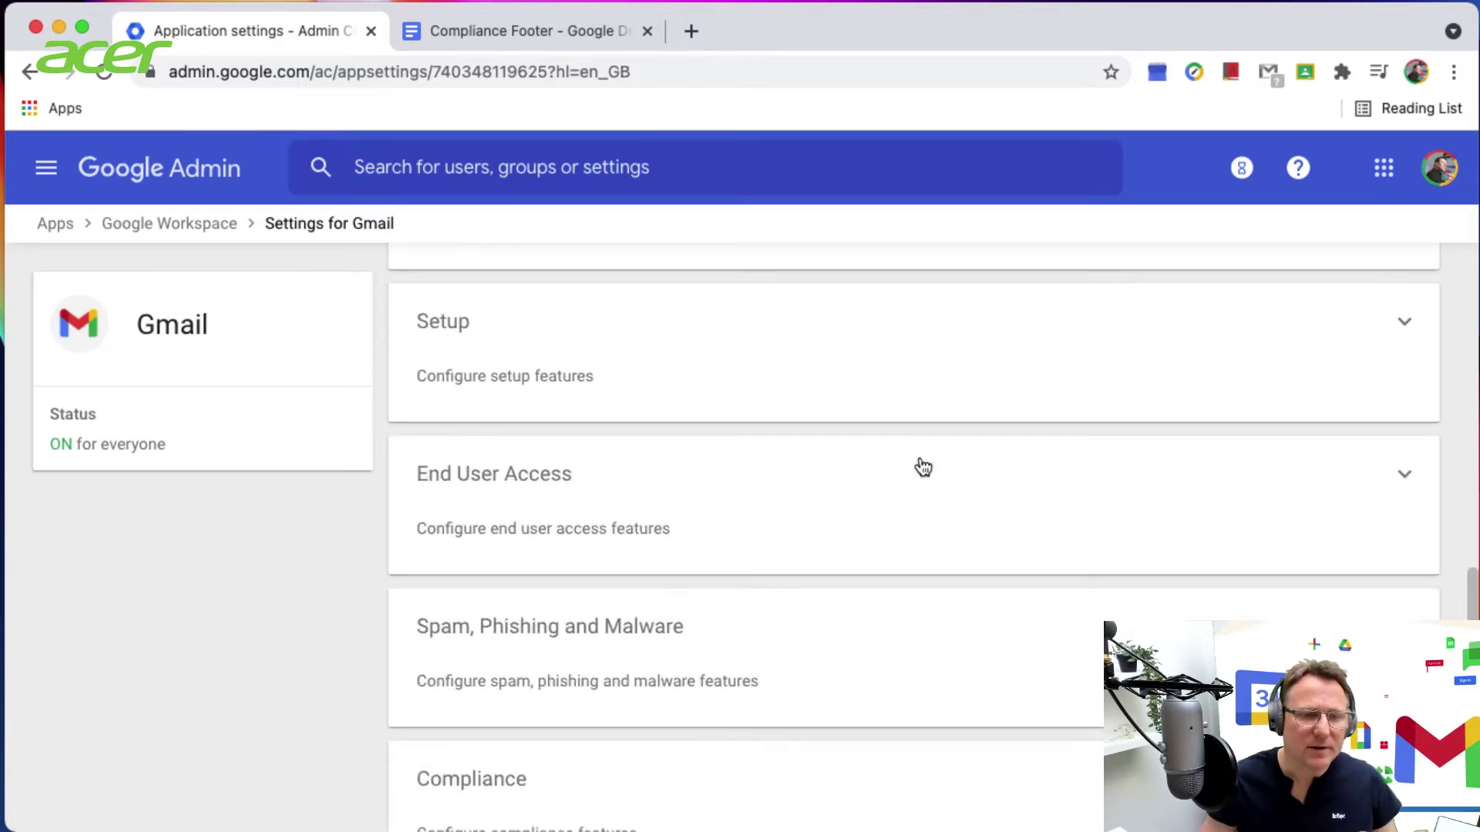
scroll(920, 466, down, 2)
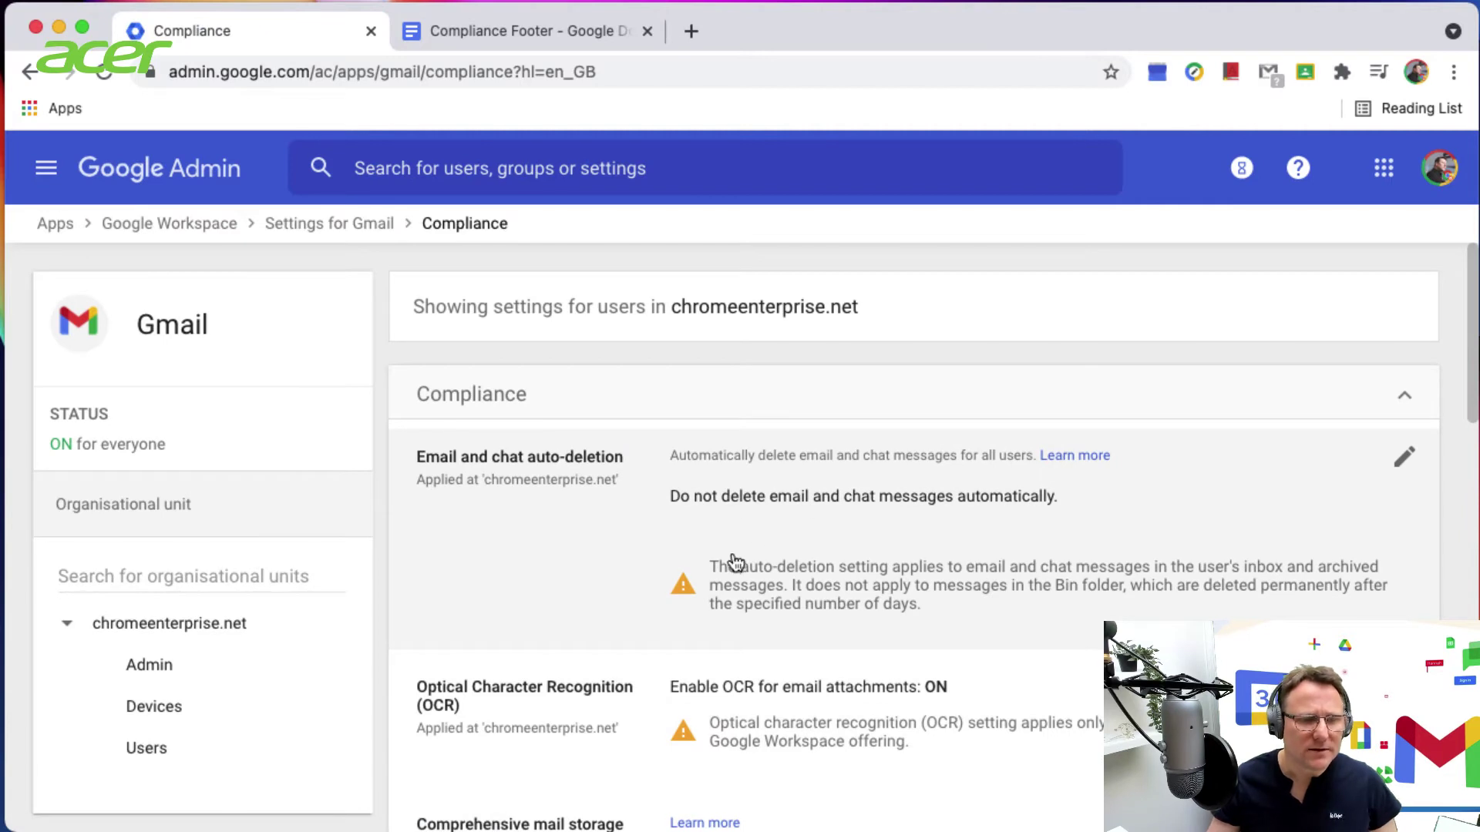
scroll(912, 553, down, 1)
scroll(918, 551, down, 4)
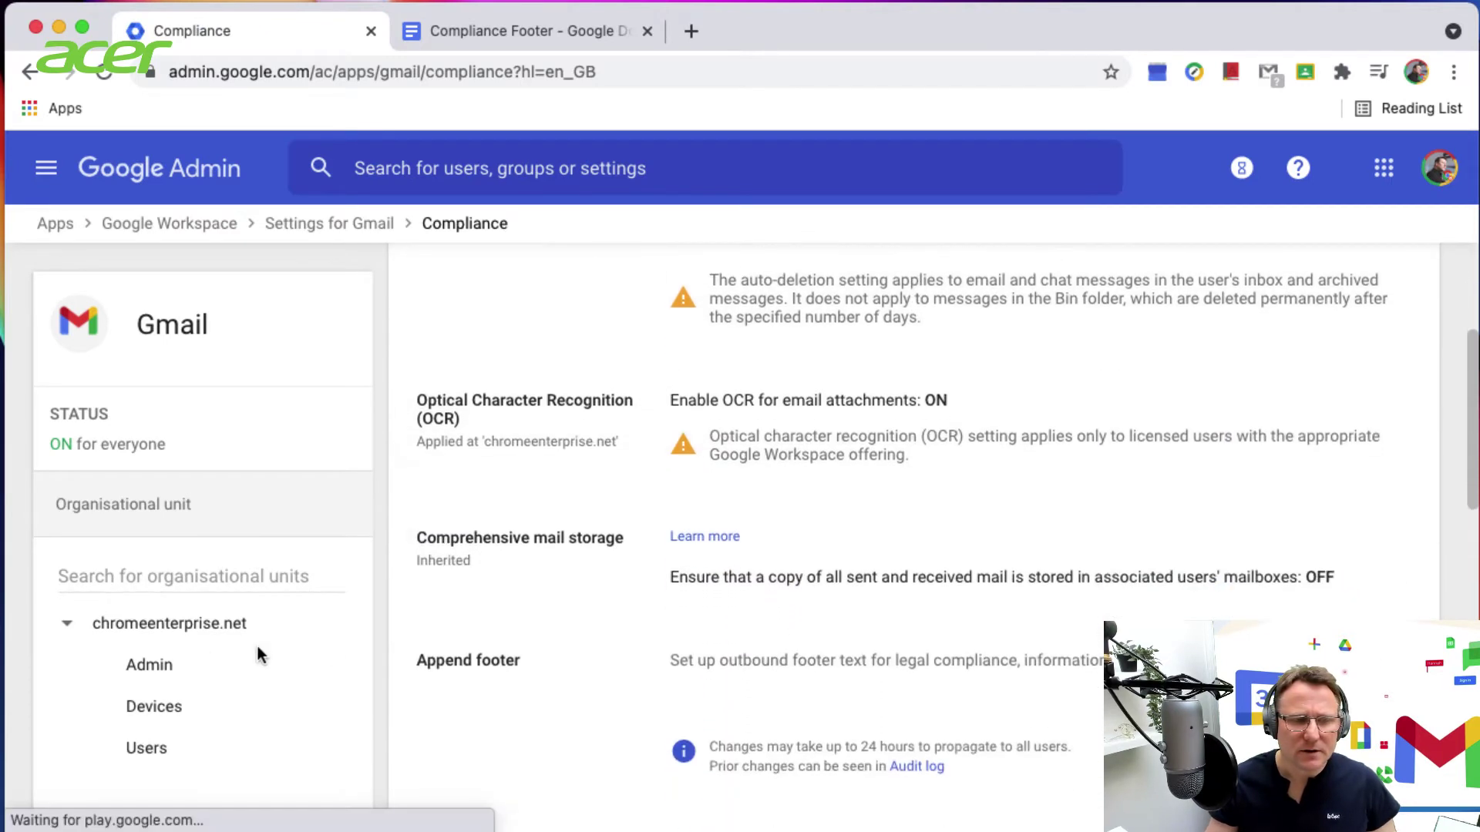
scroll(802, 574, down, 1)
scroll(801, 574, down, 4)
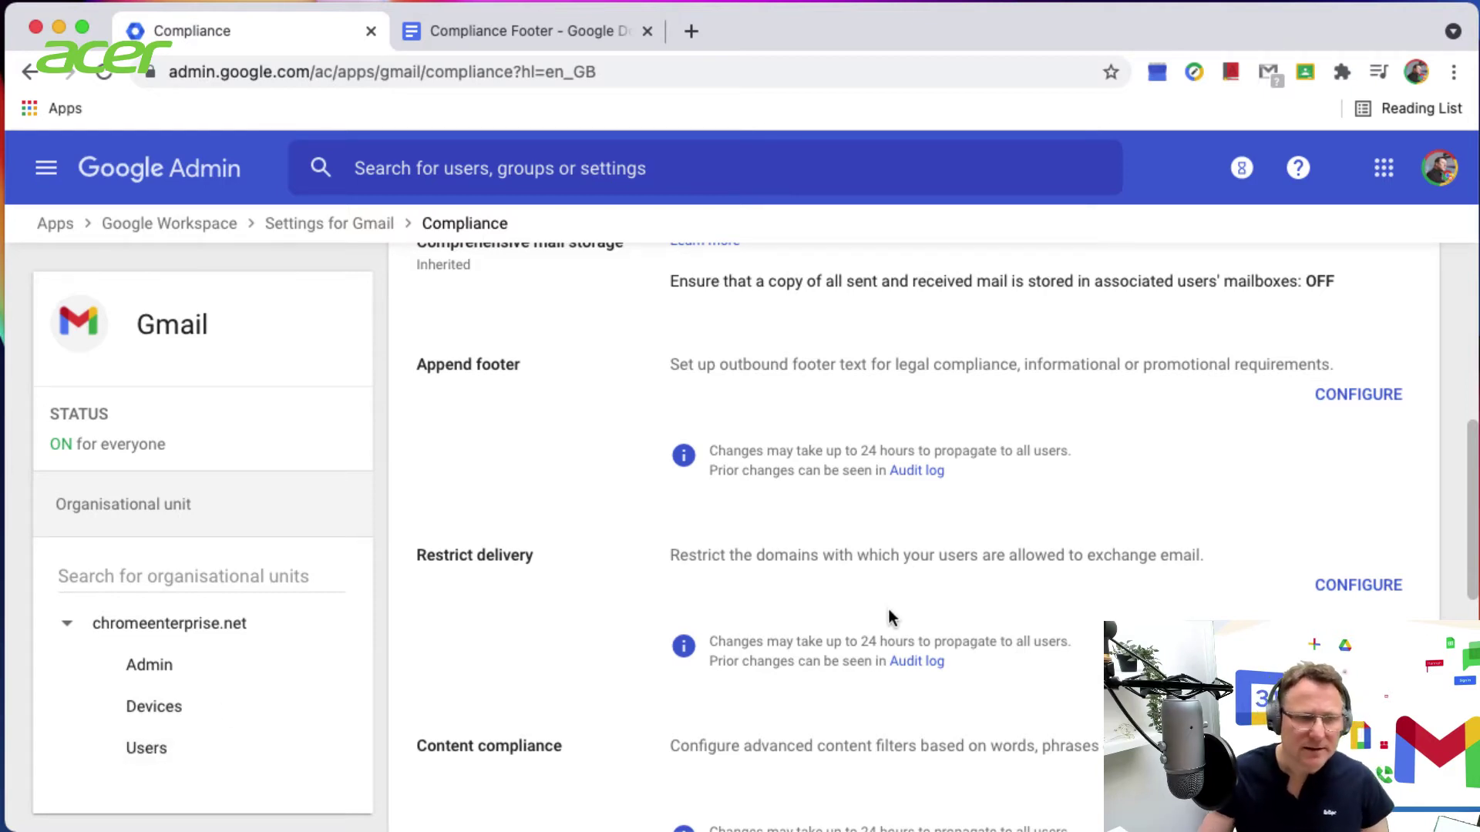
Step: Select the chromeenterprise.net unit and begin configuring the Append footer setting
click(162, 632)
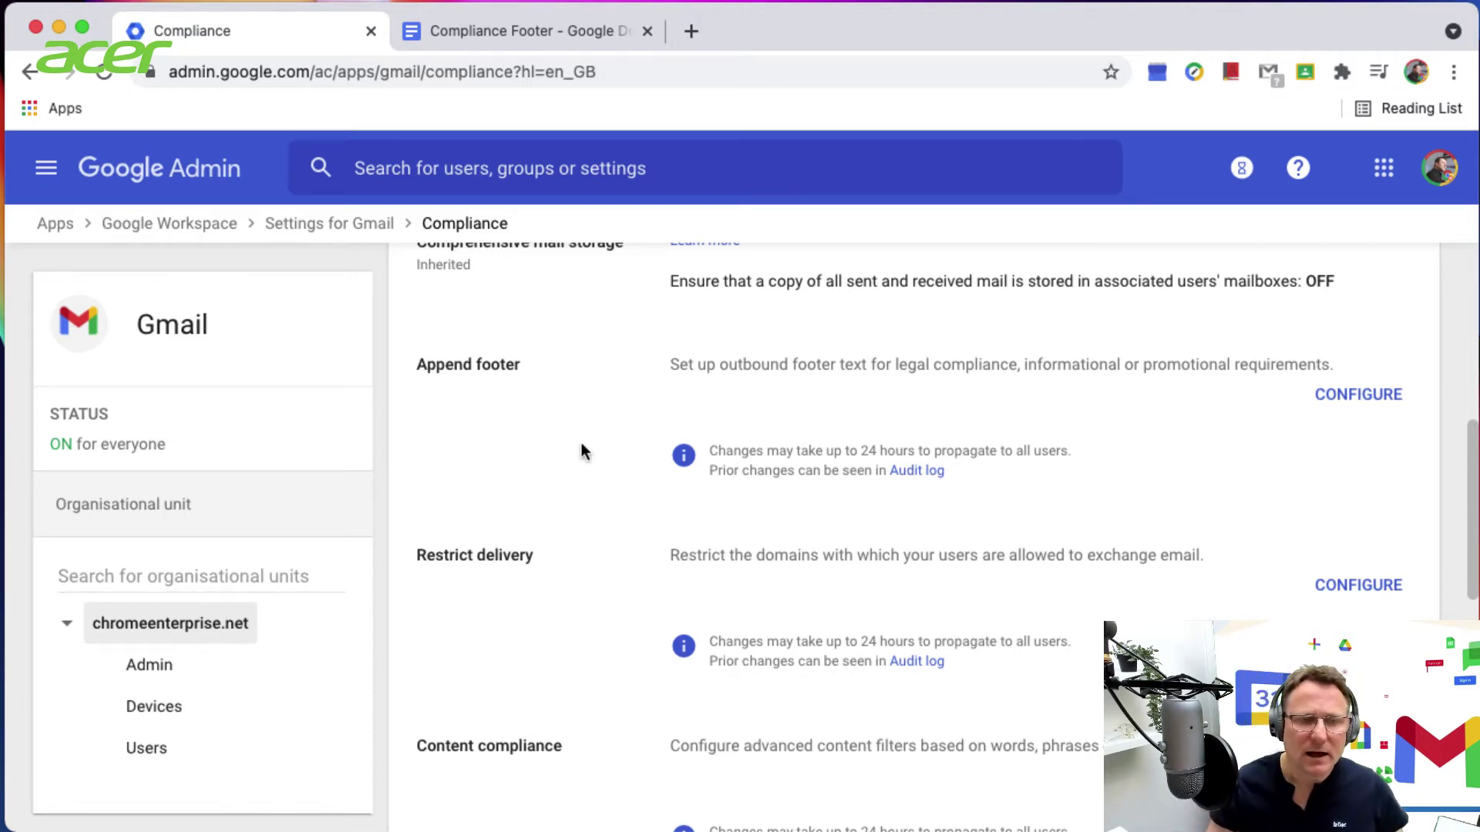
click(1358, 395)
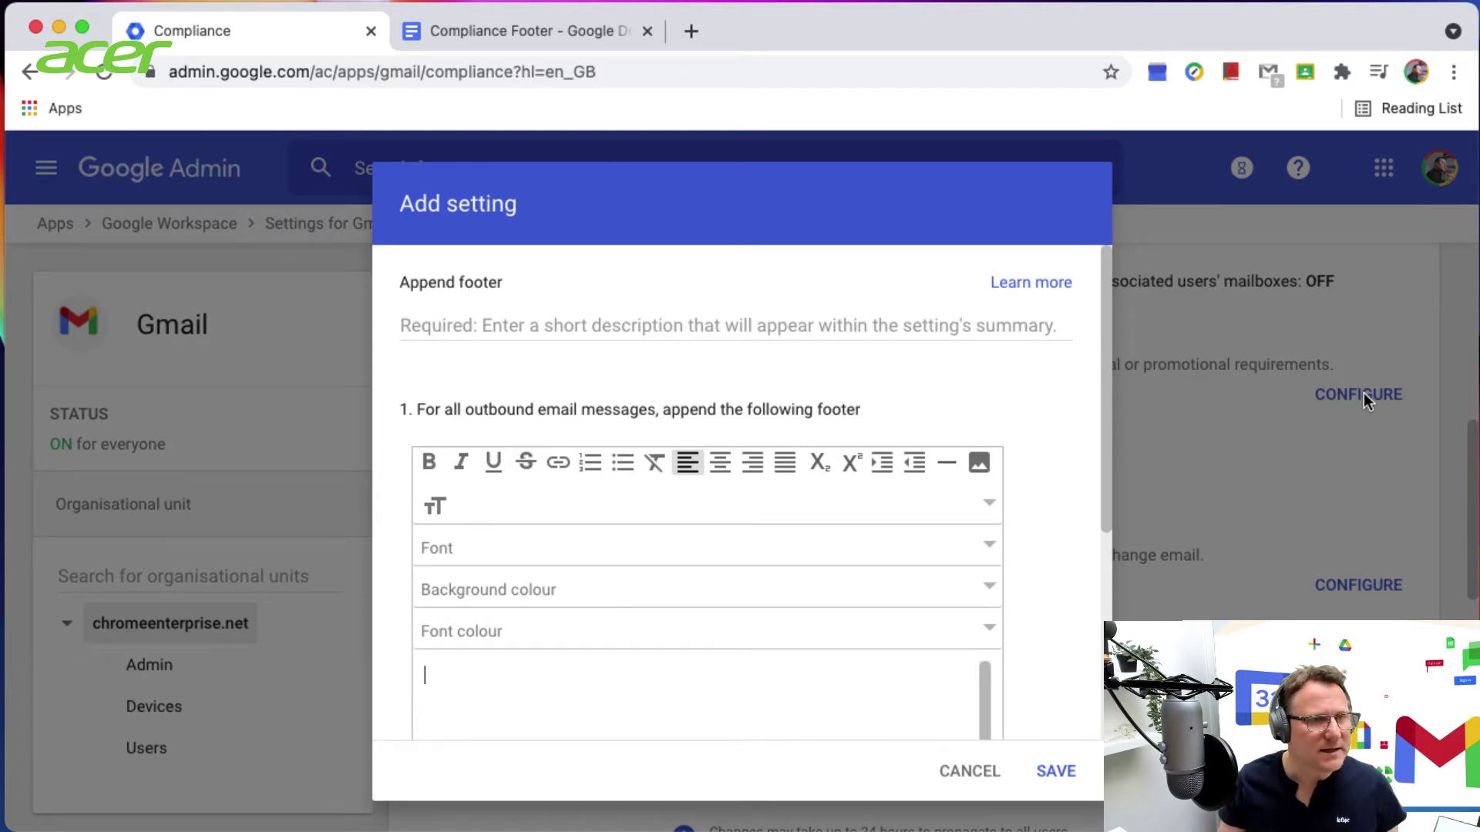
Step: Switch to the Compliance Footer Google Docs tab holding the disclaimer
click(535, 35)
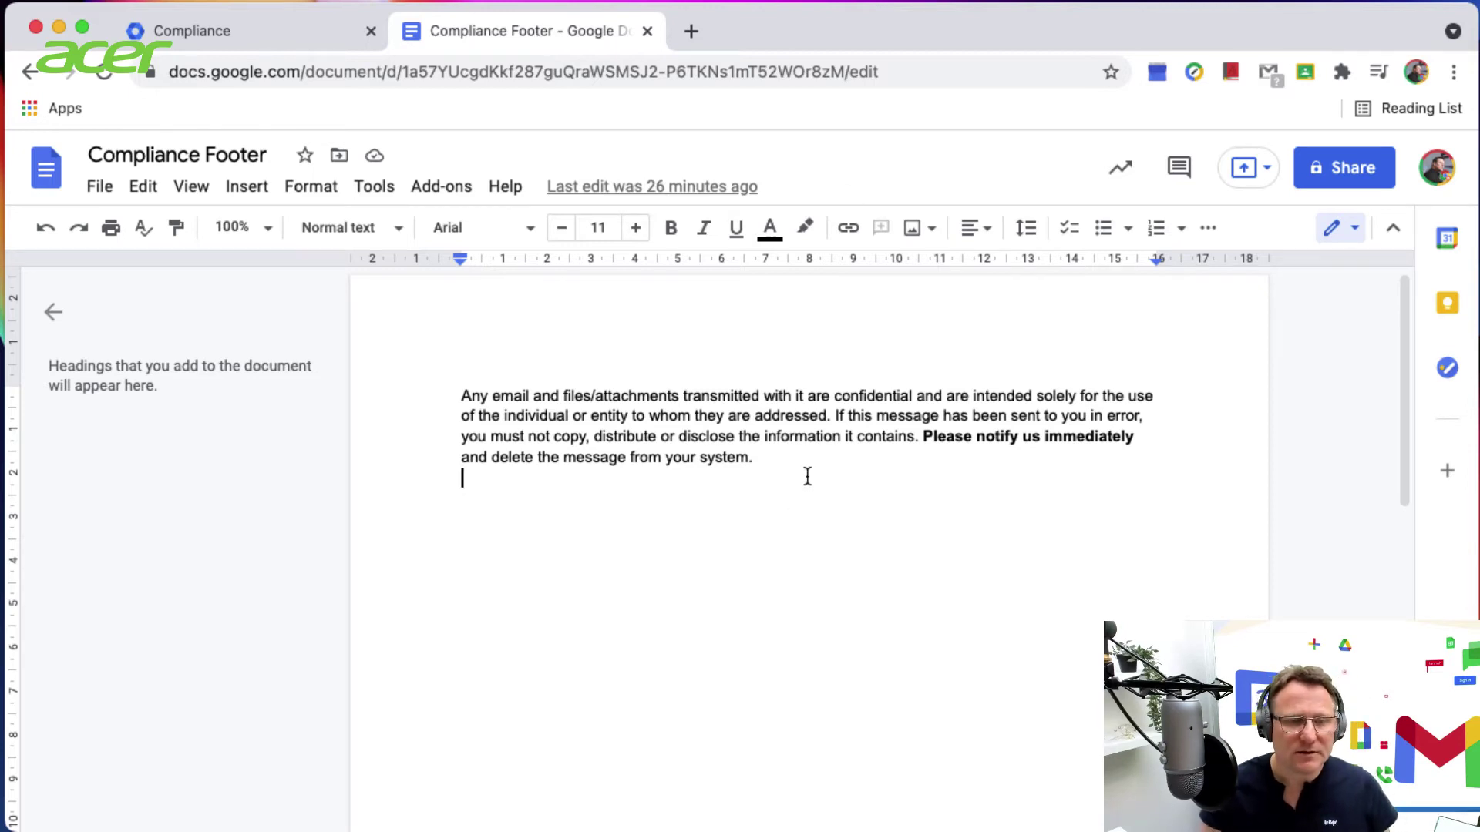
Step: Copy the disclaimer paragraph from the document and go back to Admin
drag(820, 460, 351, 360)
key(super+c)
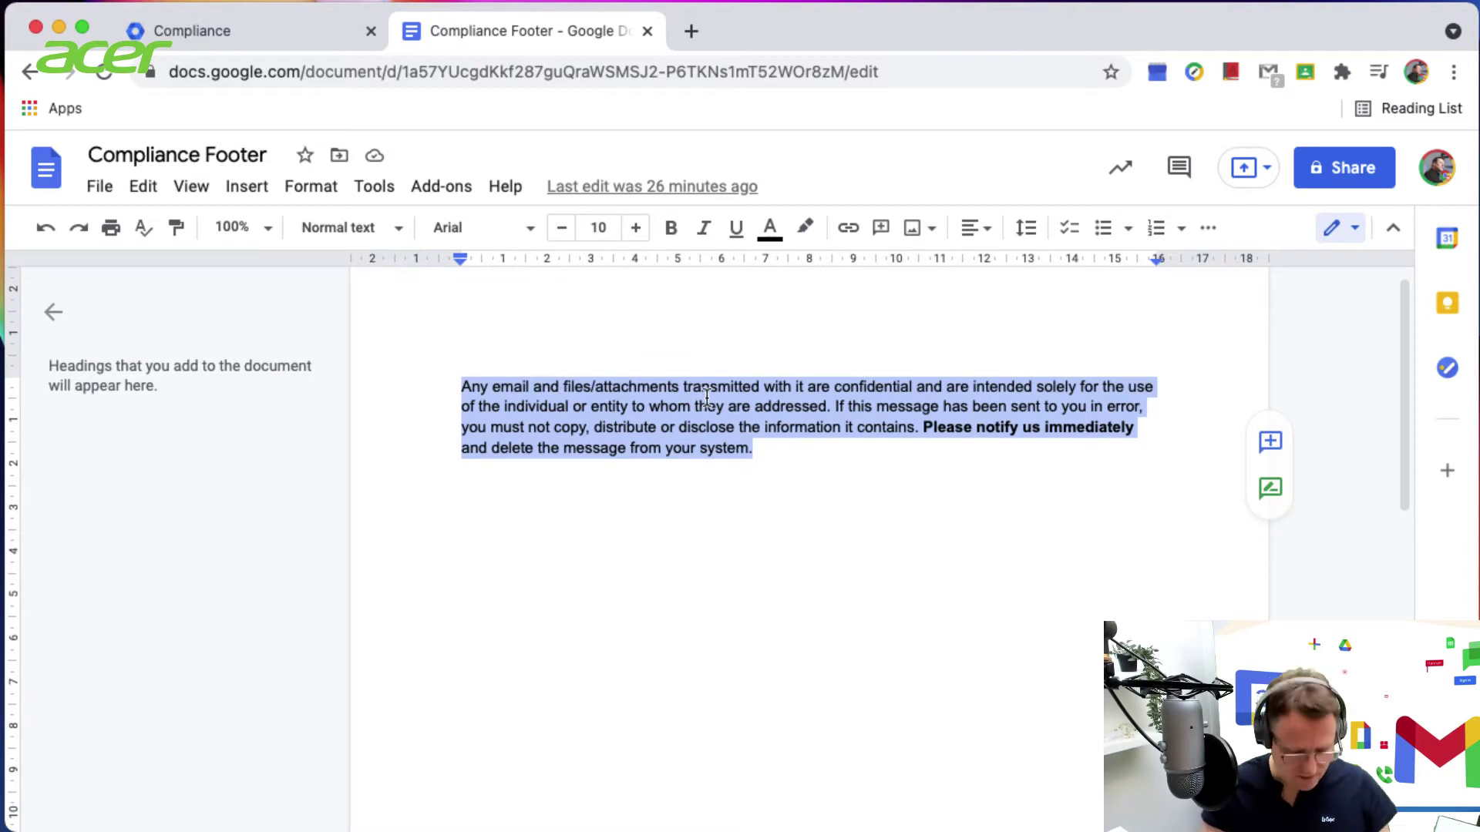
click(242, 37)
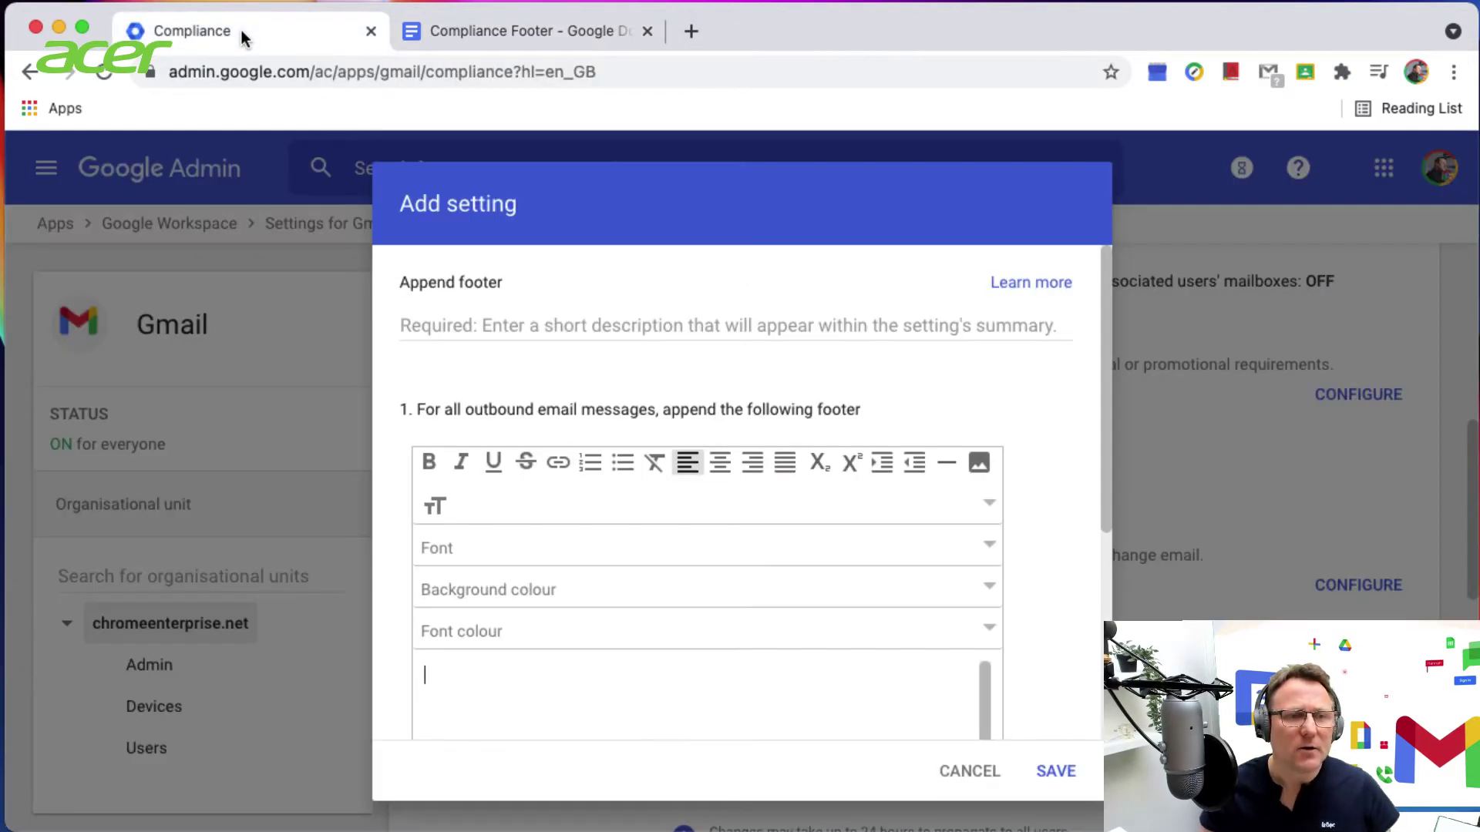
Step: Enter 'Required footer for email' as the description and paste the disclaimer as the footer body
click(473, 329)
text(Required foto)
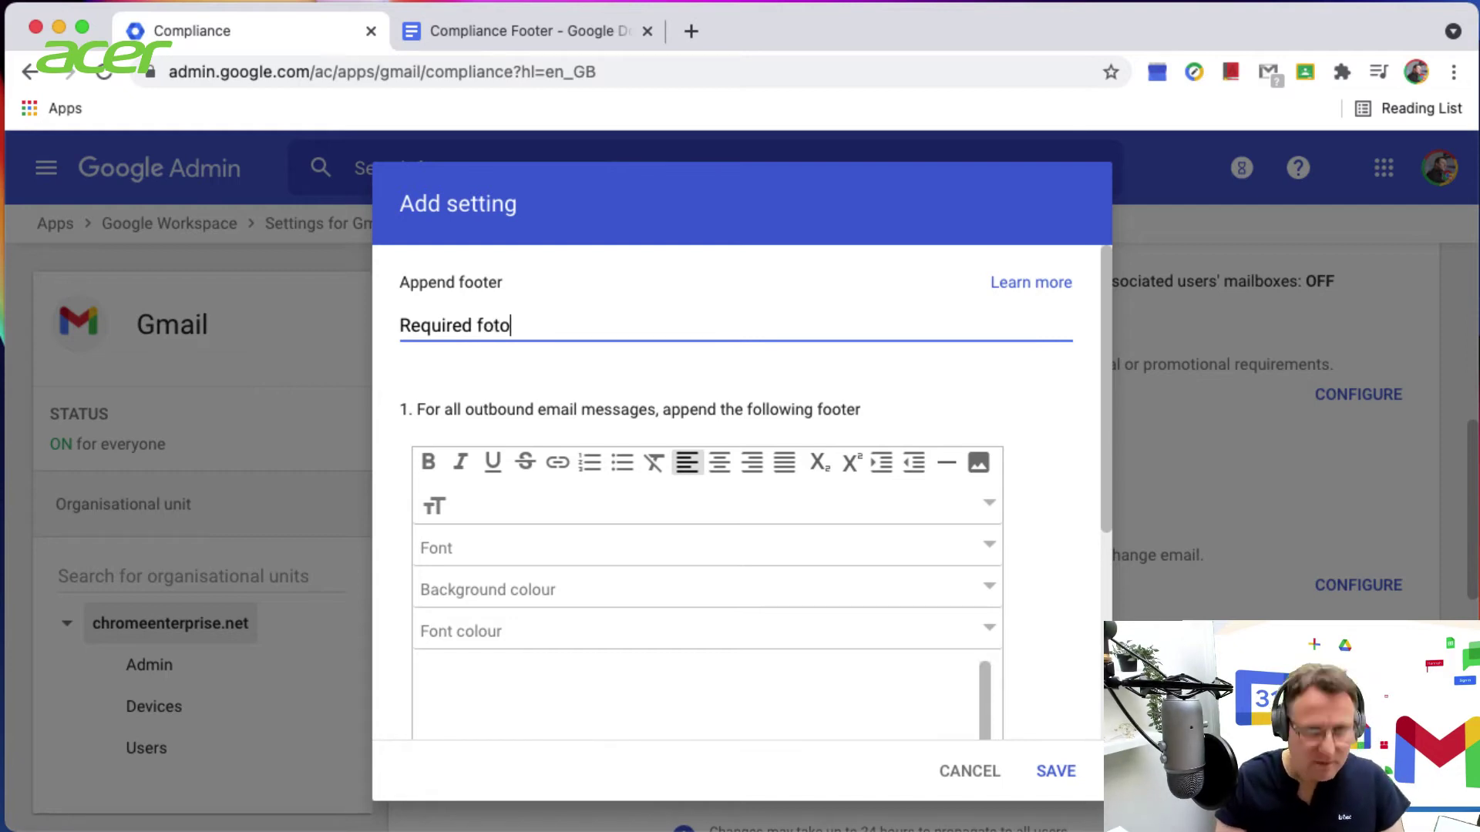
key(BackSpace)
key(BackSpace)
text(oter for email)
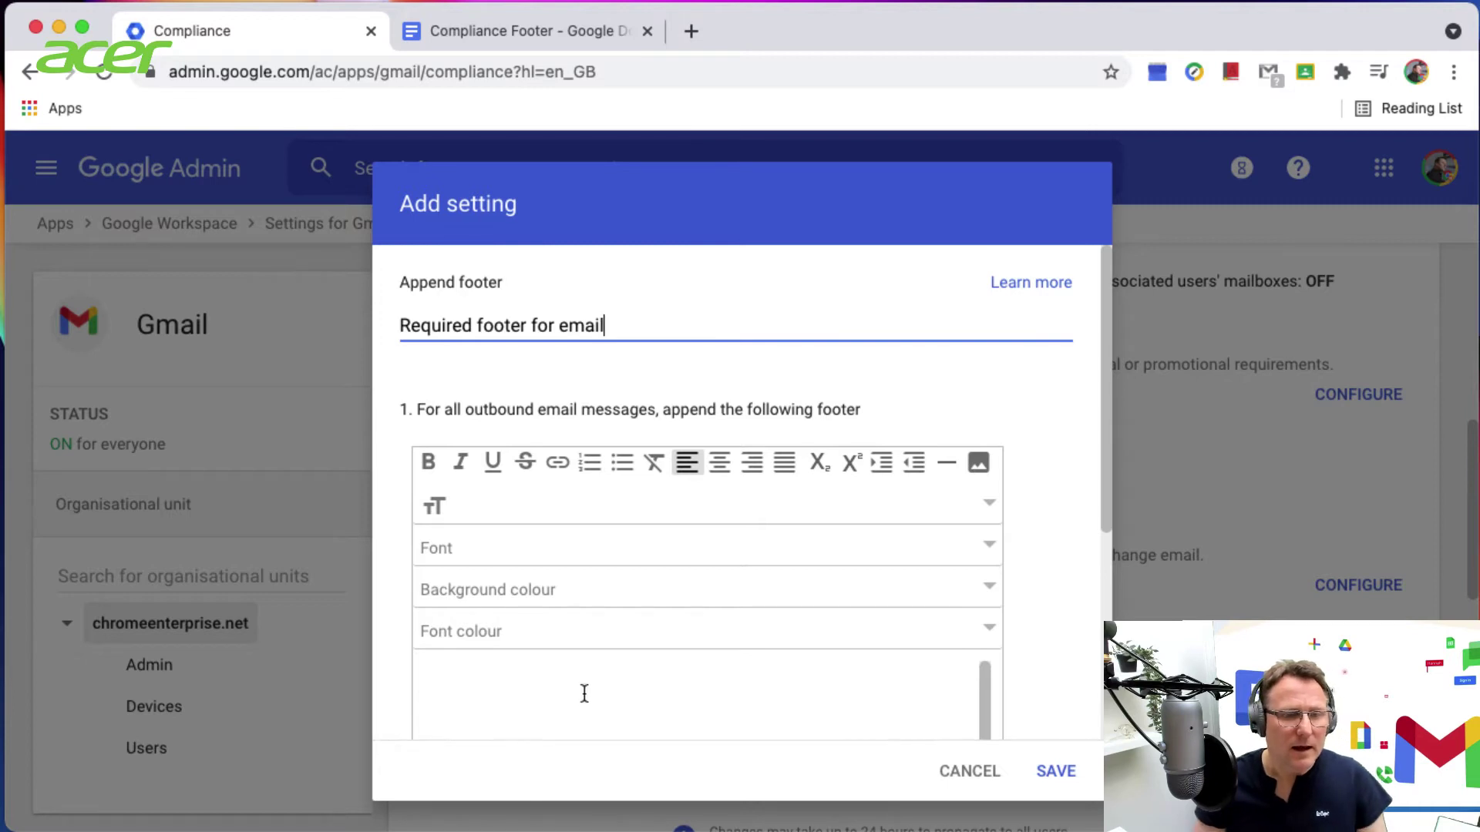
click(532, 675)
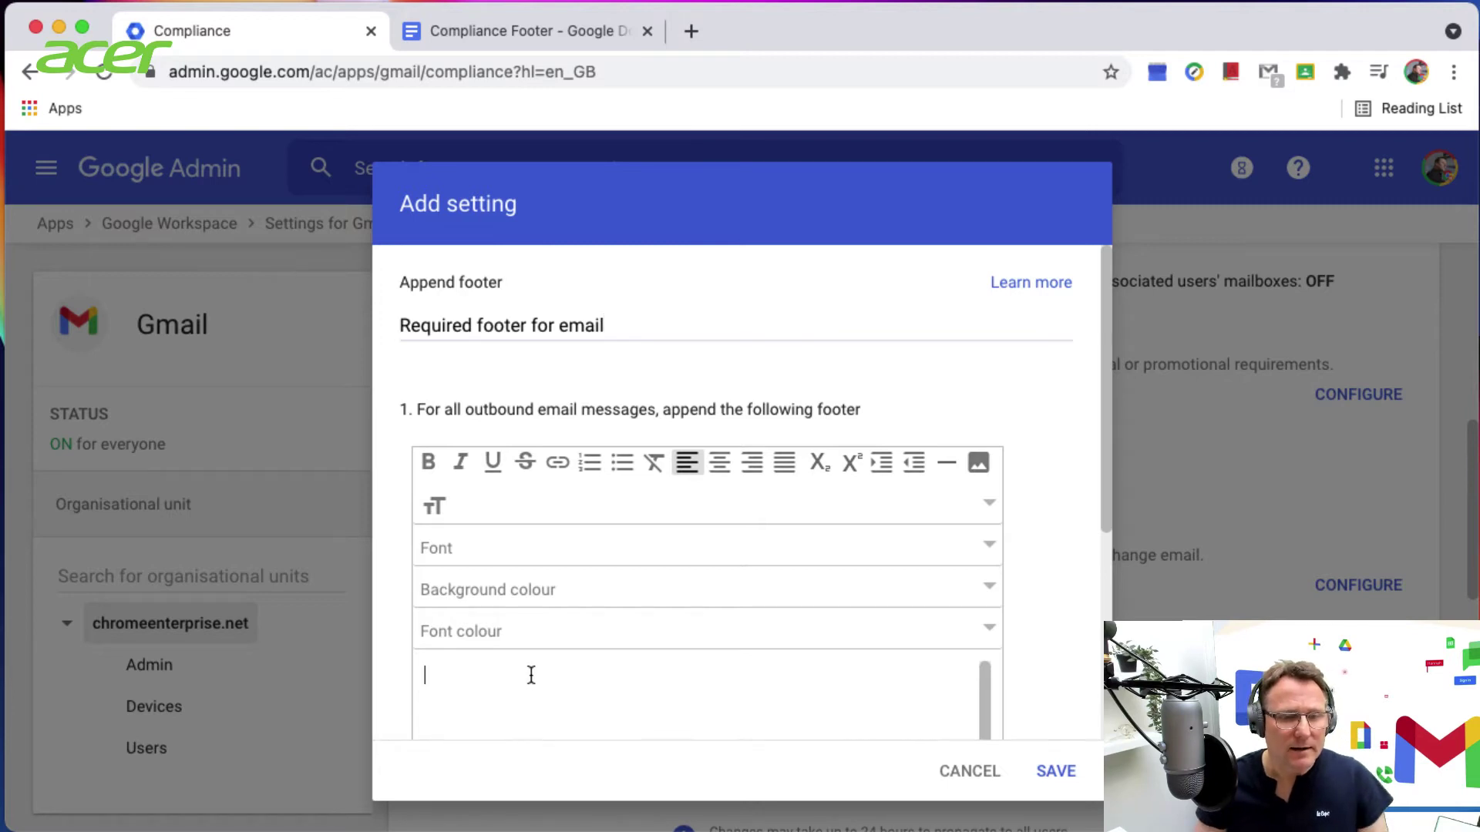
scroll(740, 628, down, 2)
key(super+v)
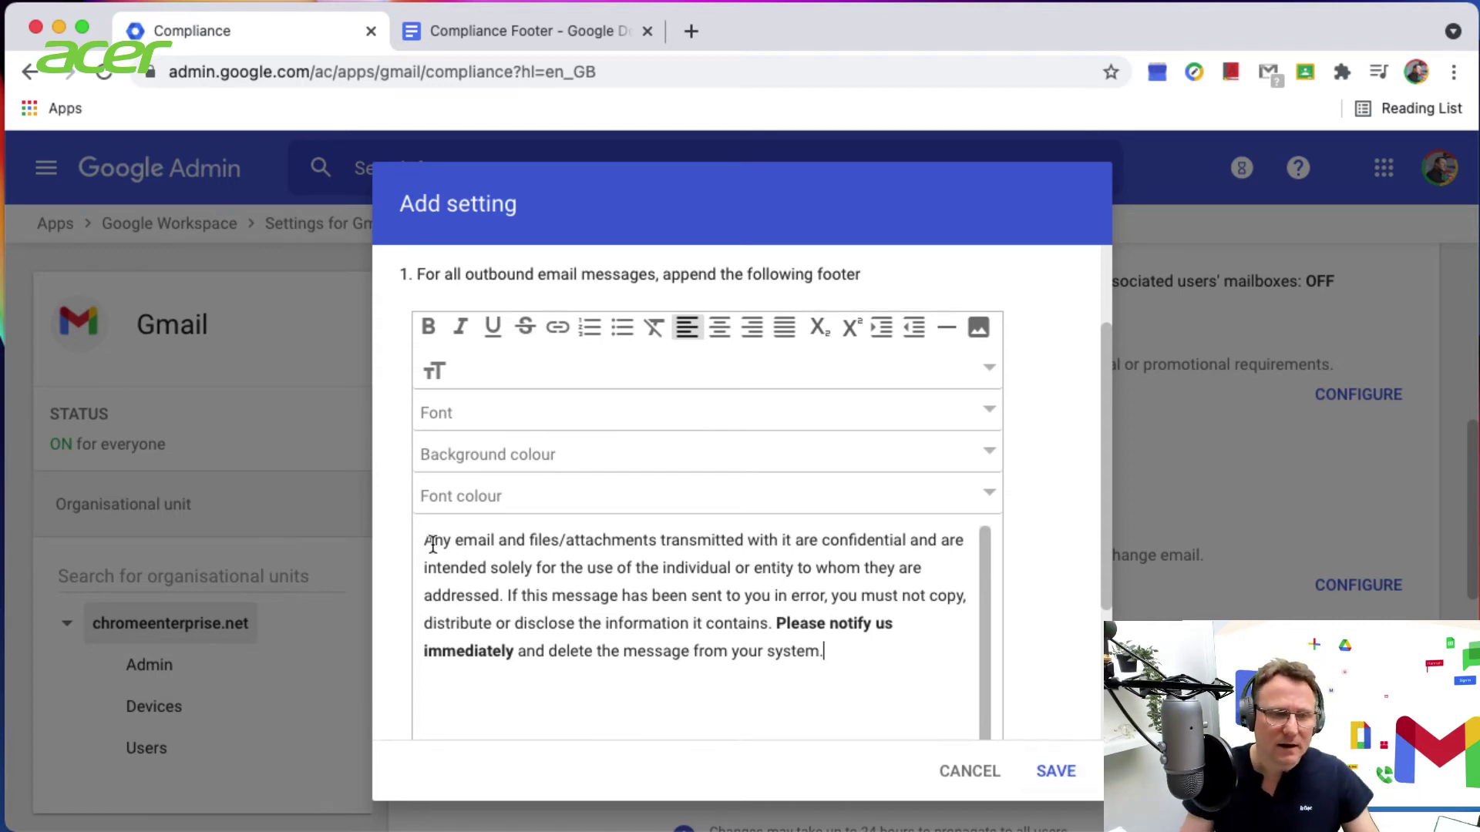
Step: Place a horizontal rule above the disclaimer, replacing a typed dashed line, and save the footer rule
key(Return)
key(Up)
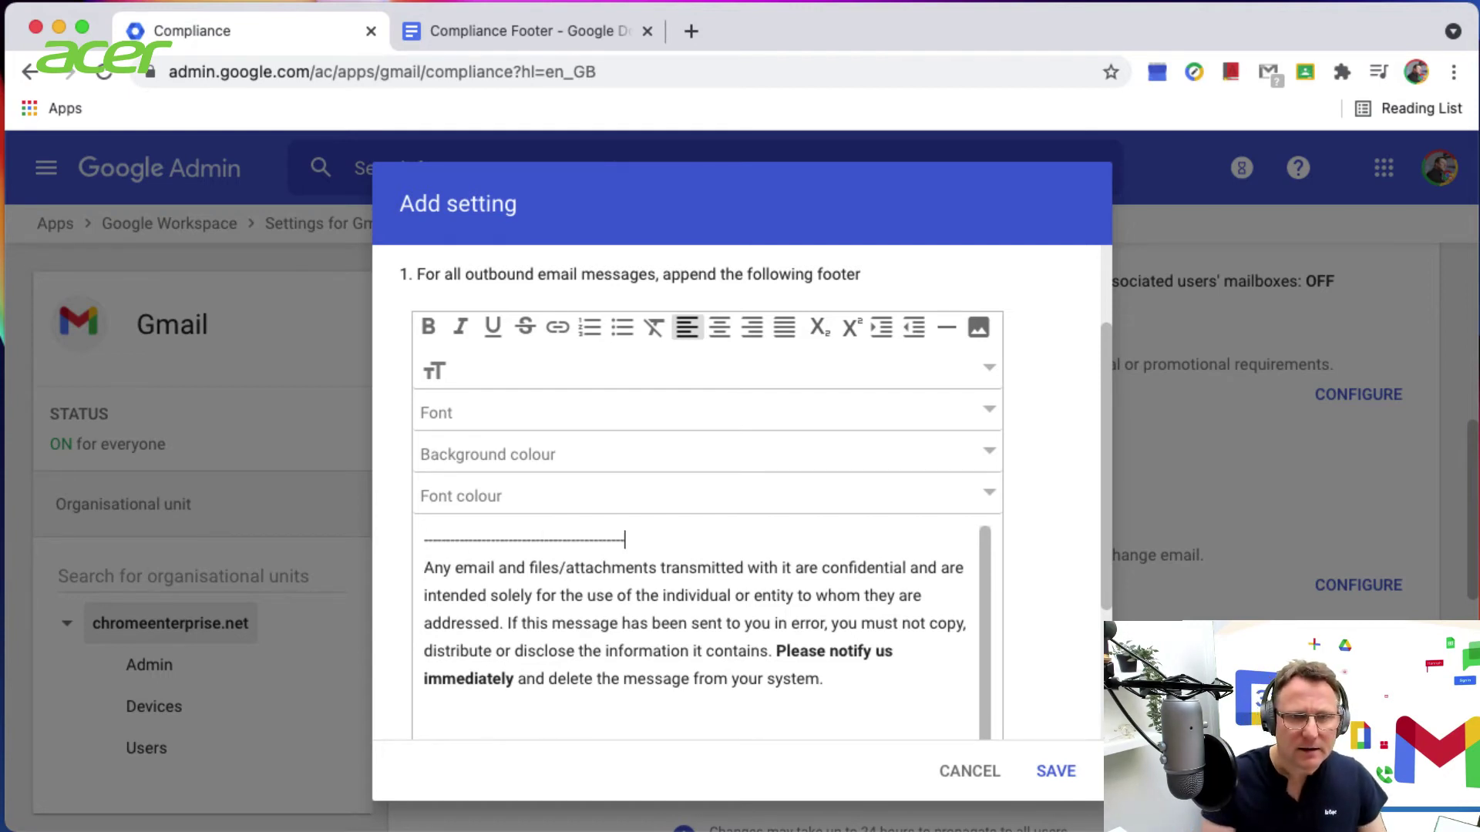
text(----------------------------------------------------------------)
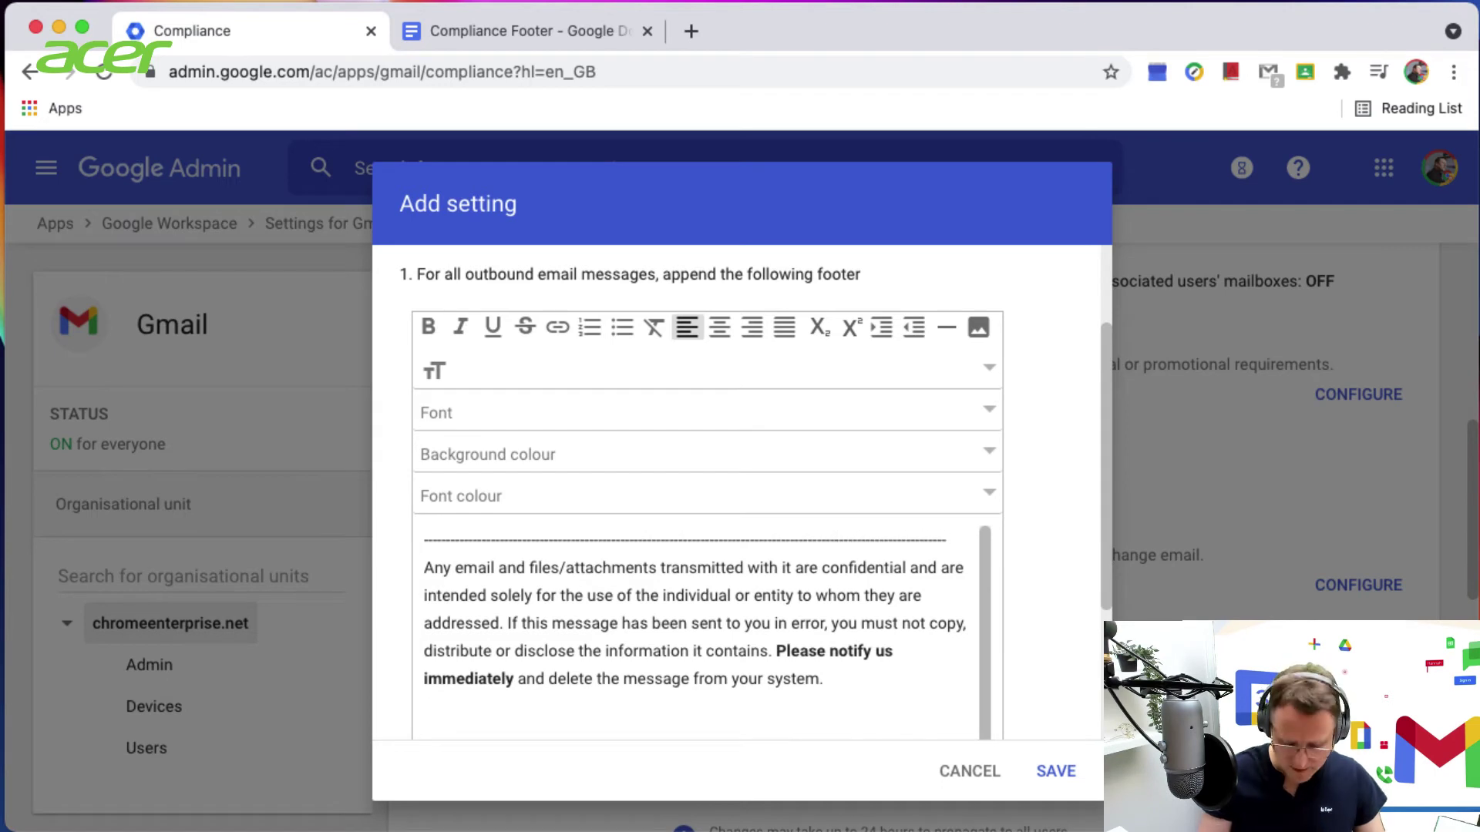
key(shift+Home)
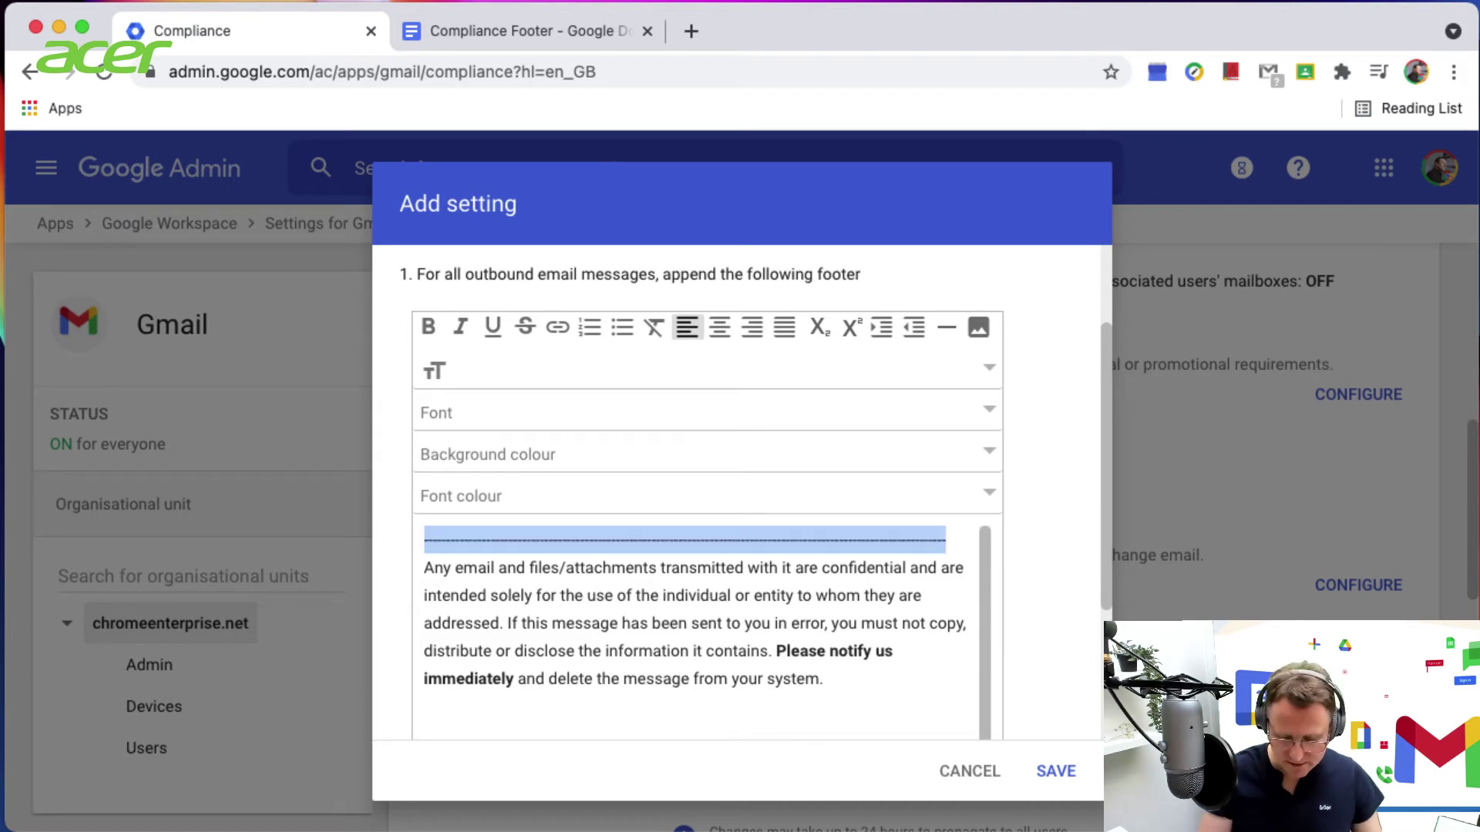
key(BackSpace)
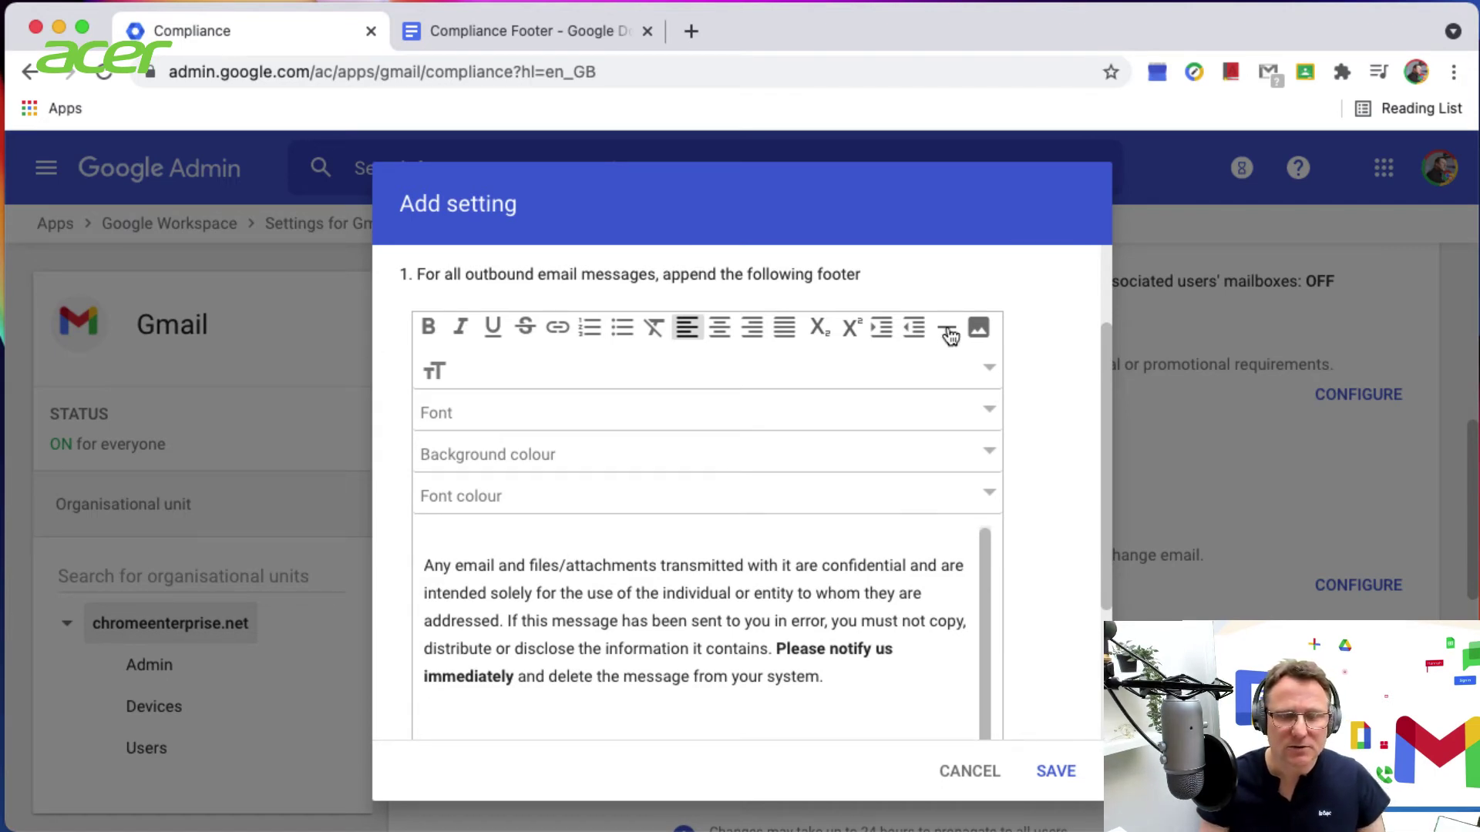
click(948, 336)
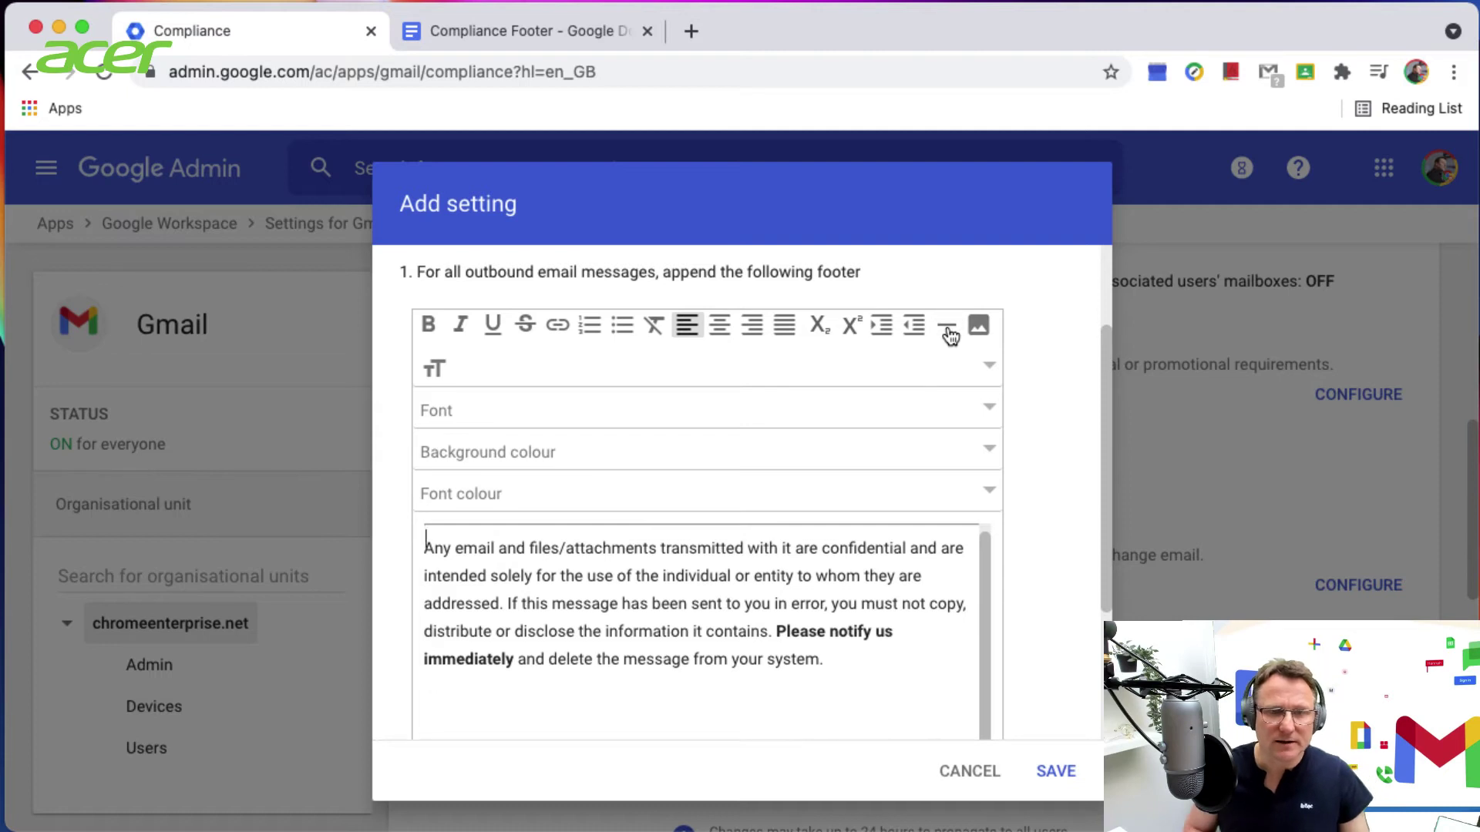
click(424, 545)
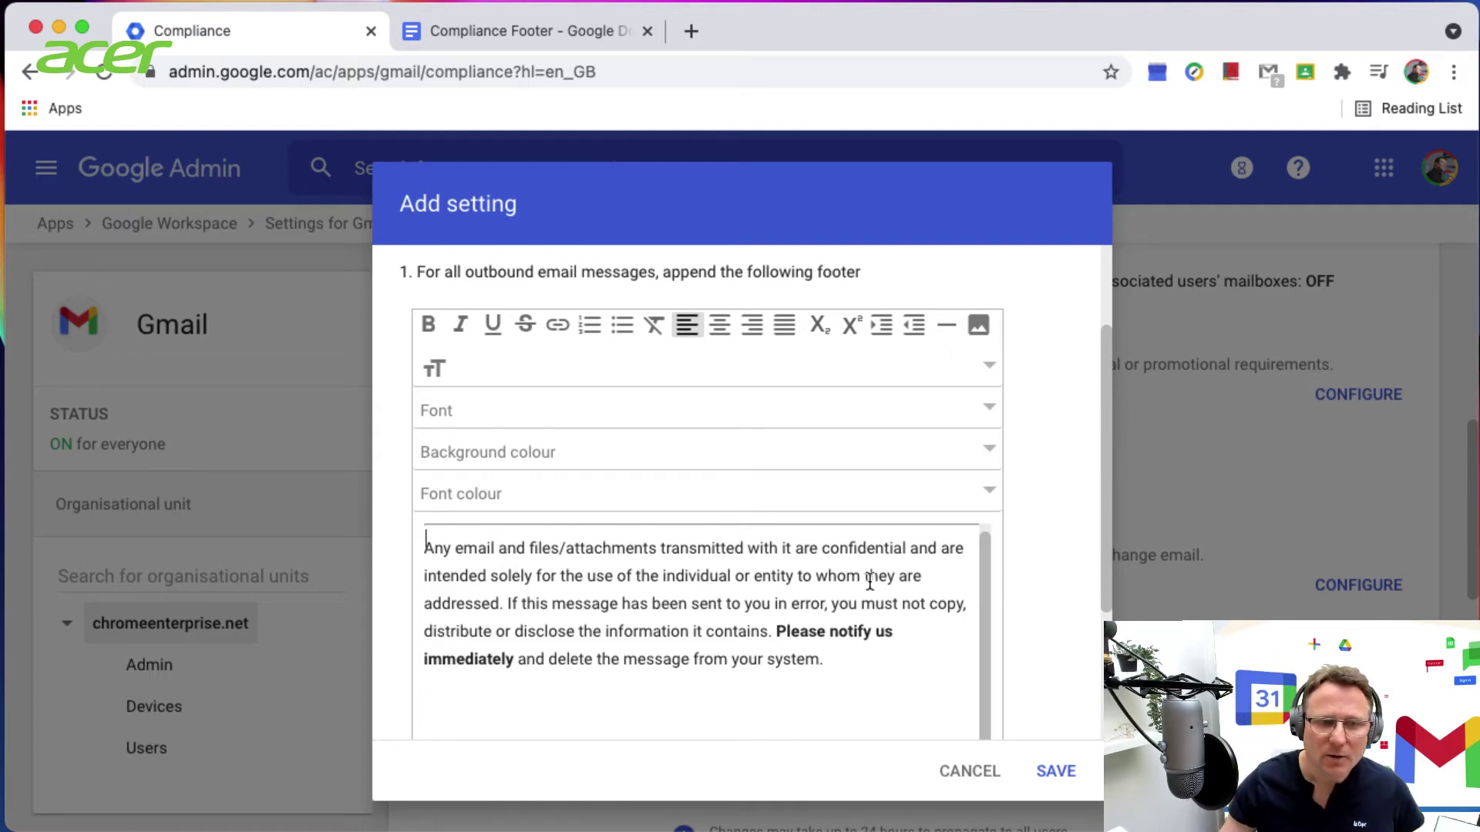
click(1057, 773)
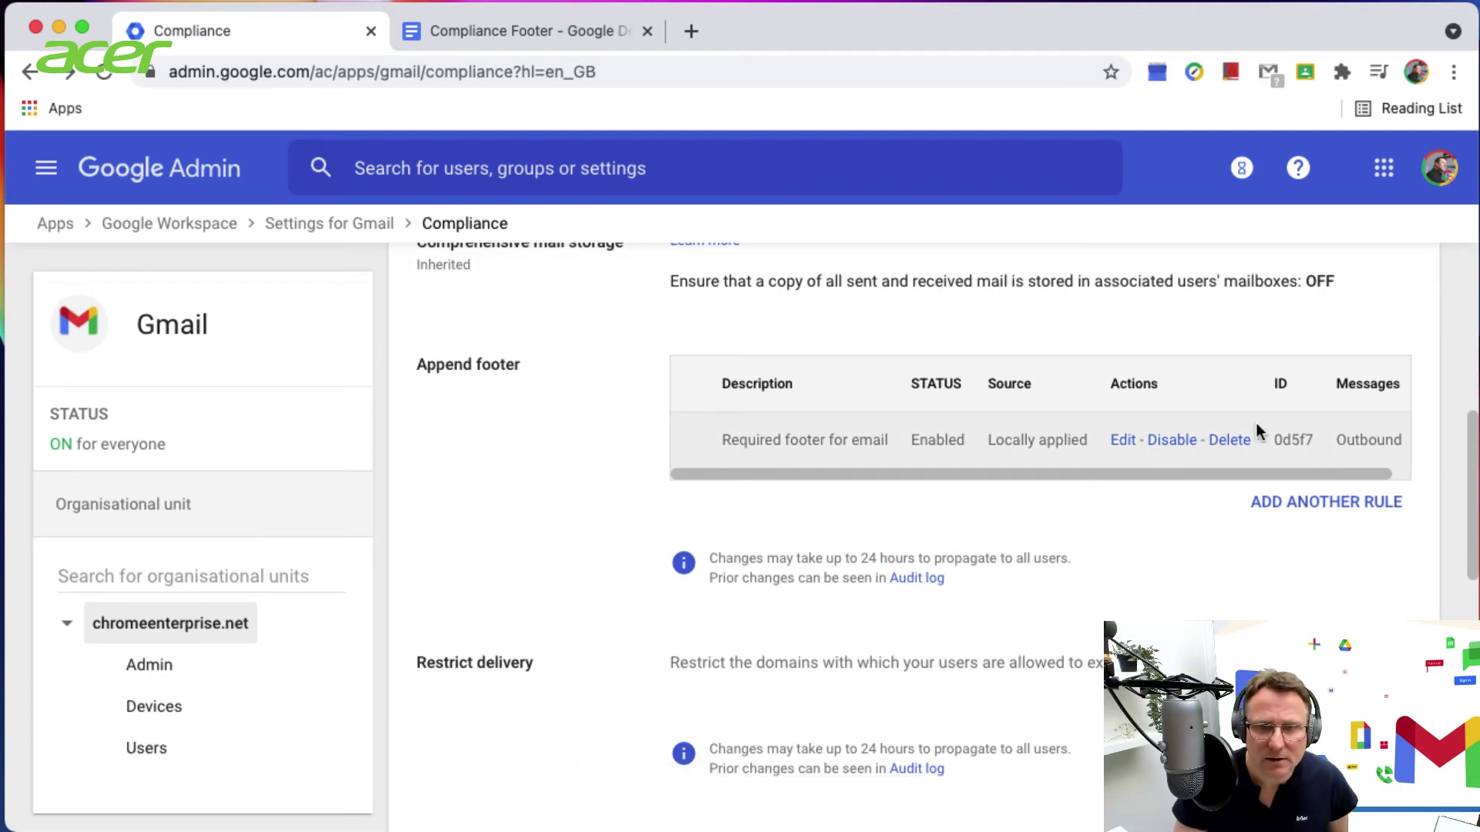
scroll(1180, 446, up, 2)
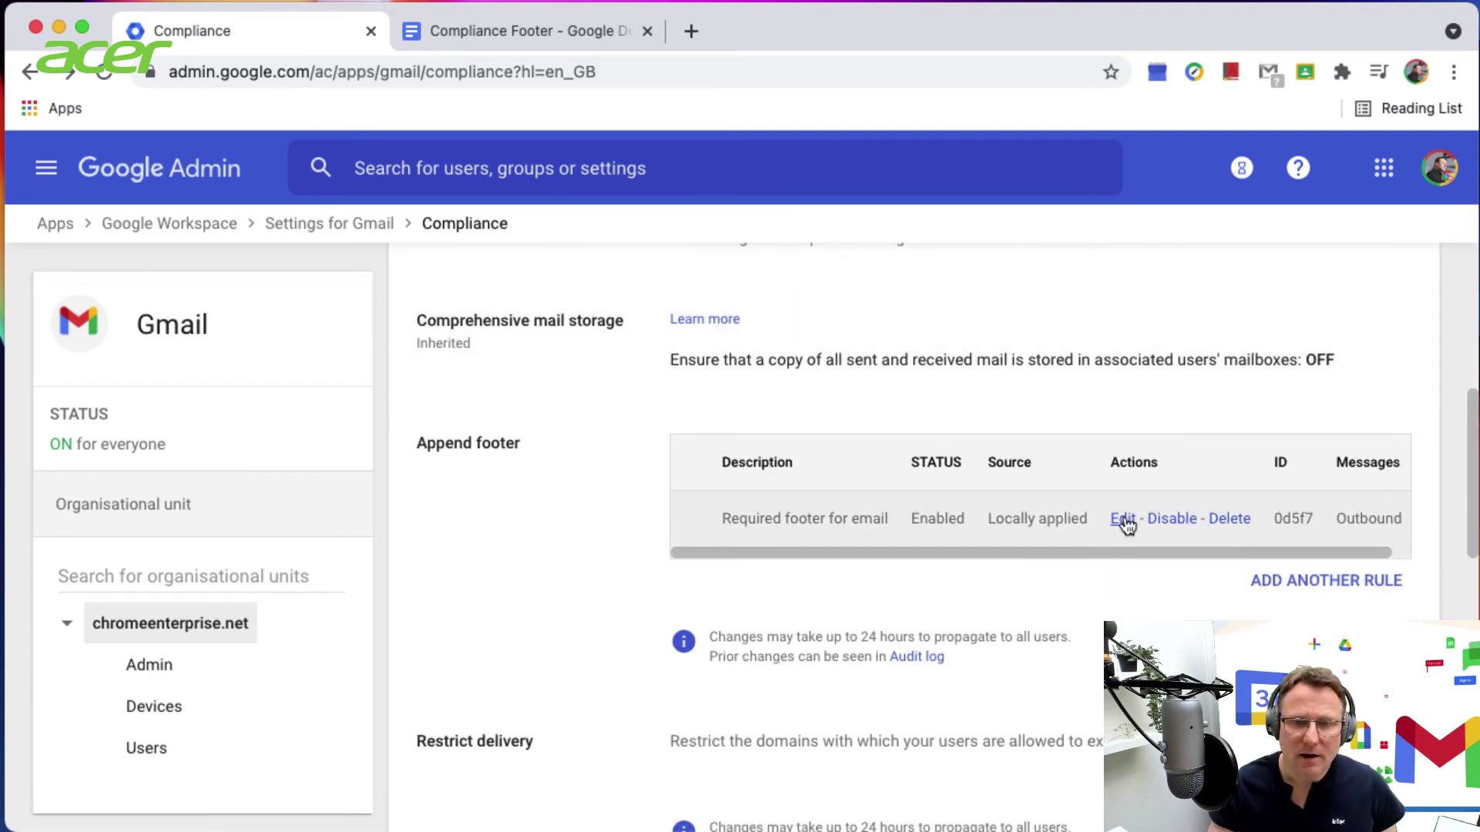
Step: Open the 'Required footer for email' rule in the Edit setting dialog
click(1122, 520)
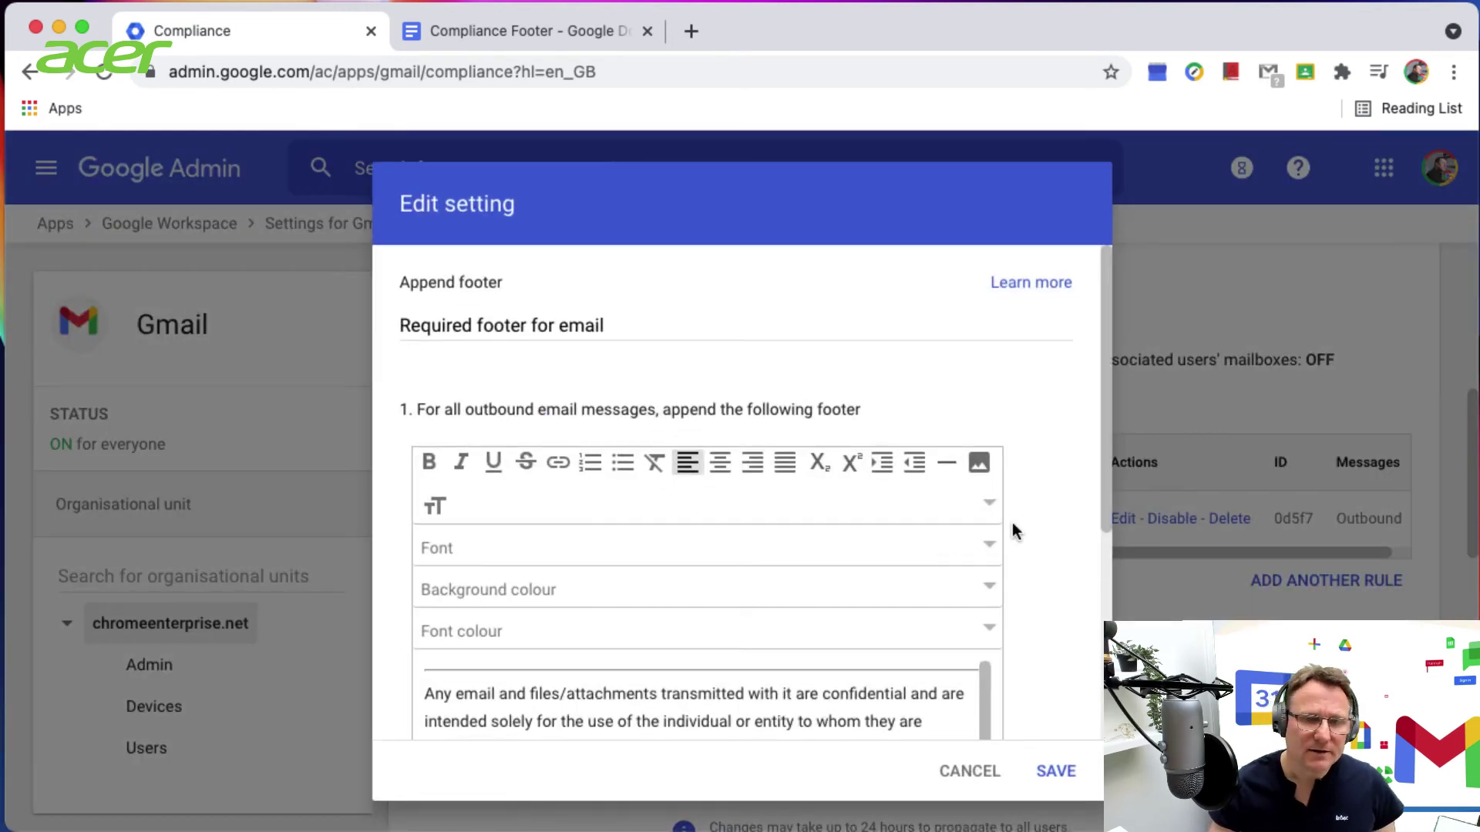
drag(1105, 505, 1096, 732)
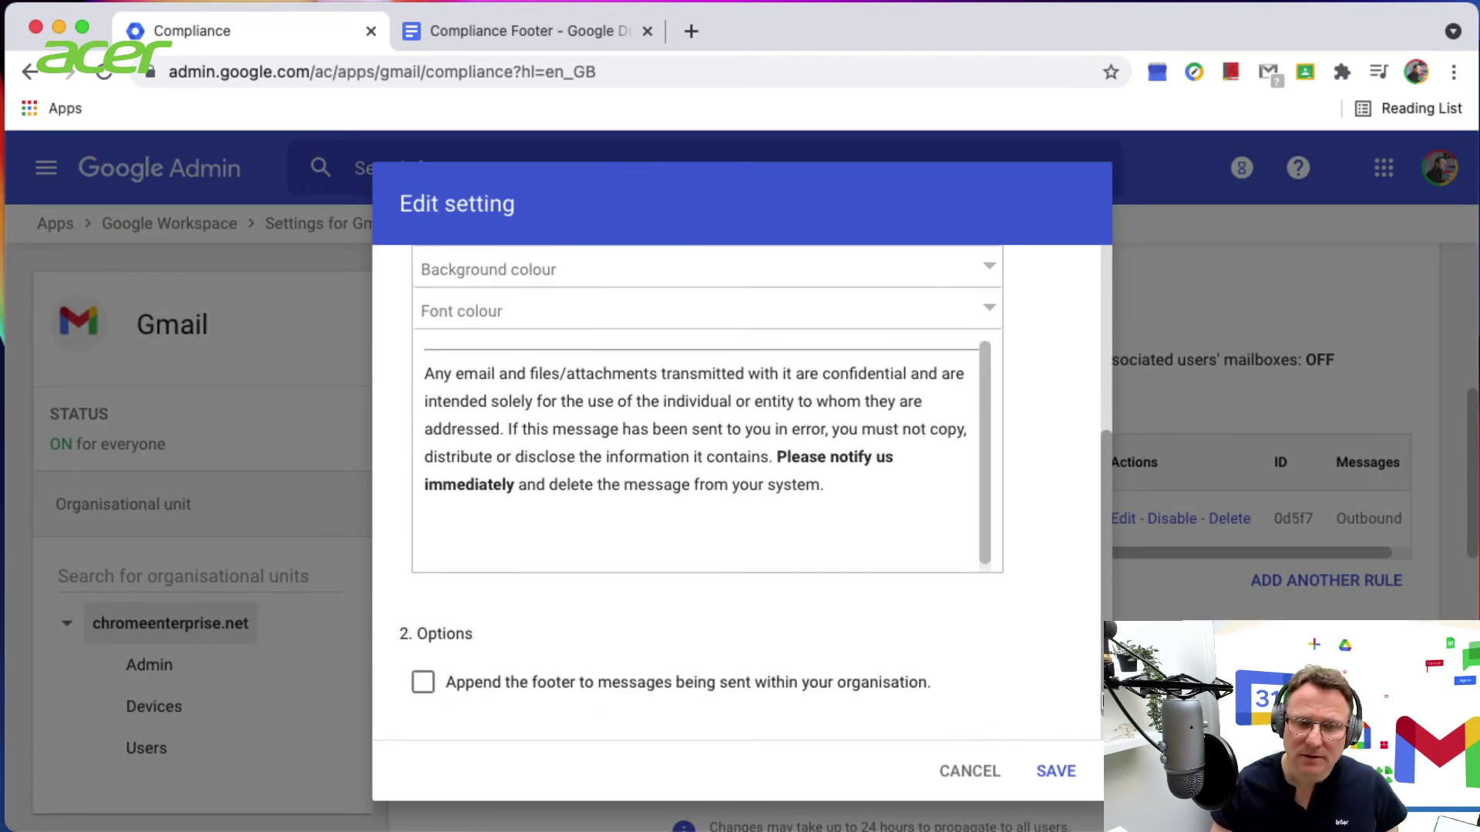